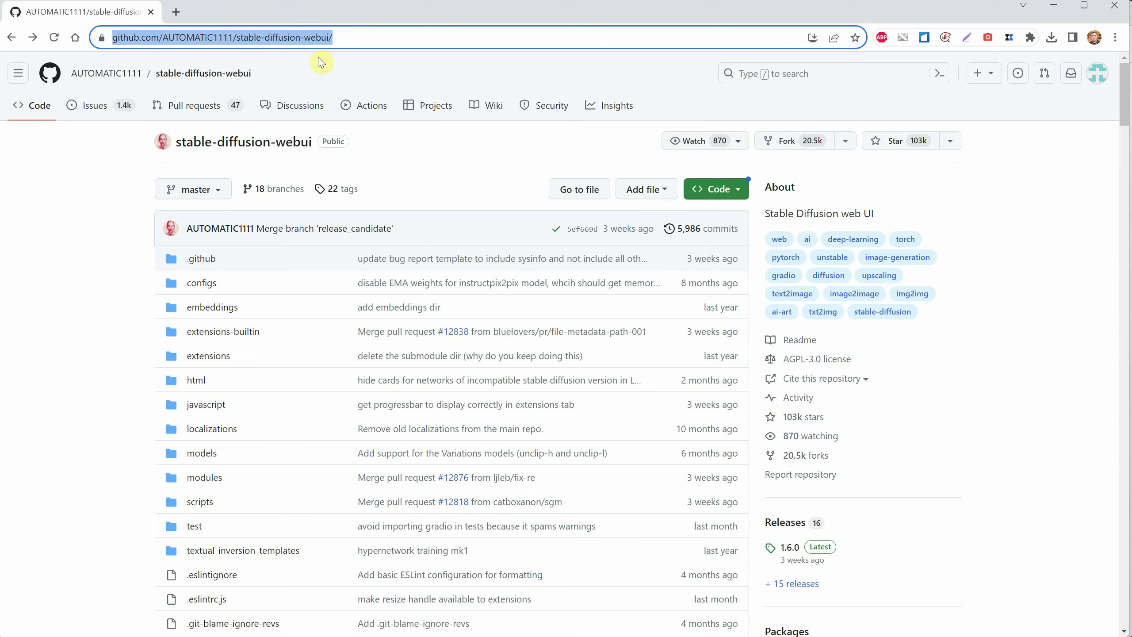
# - Read the README title, its browser-interface description and the first features, such as txt2img and img2img modes
pyautogui.click(114, 162)
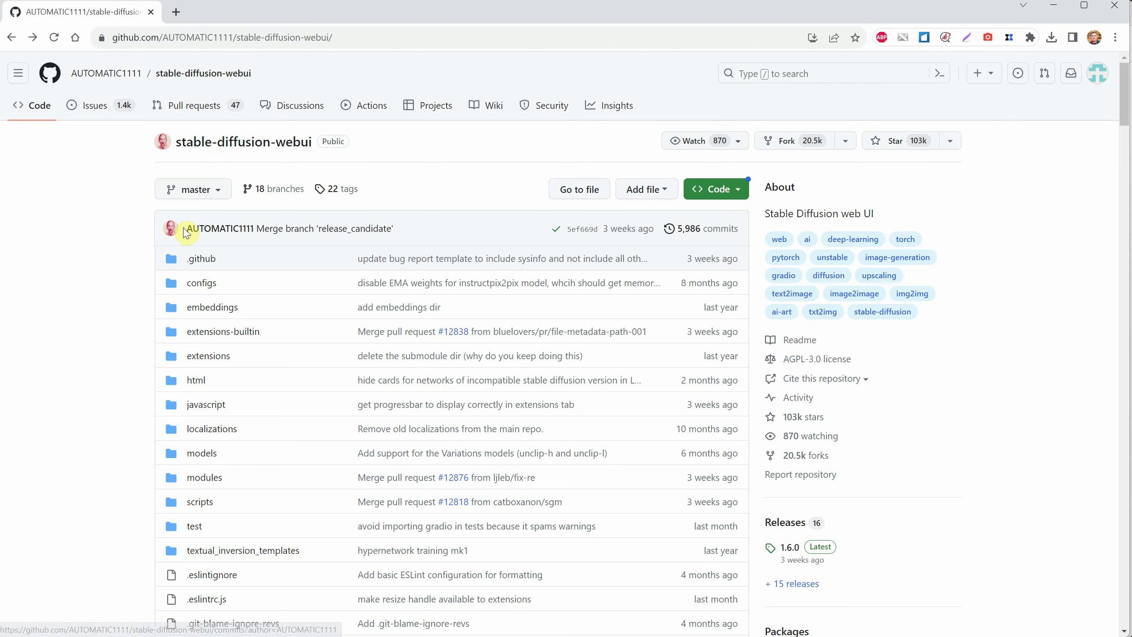
pyautogui.scroll(-4, 159, 228)
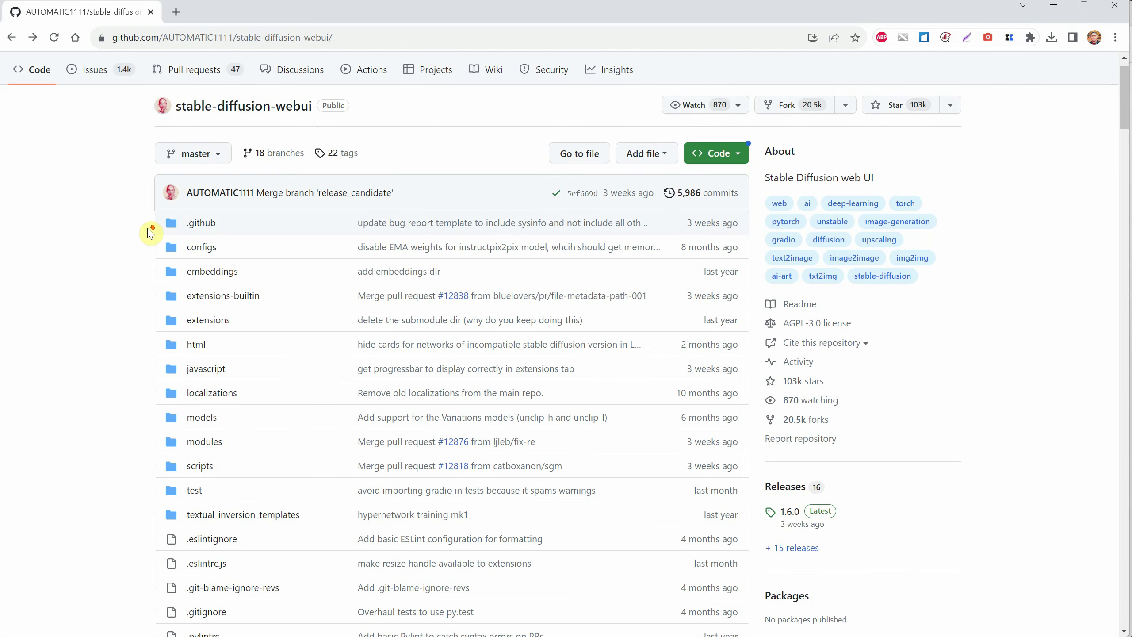
pyautogui.scroll(-18, 161, 222)
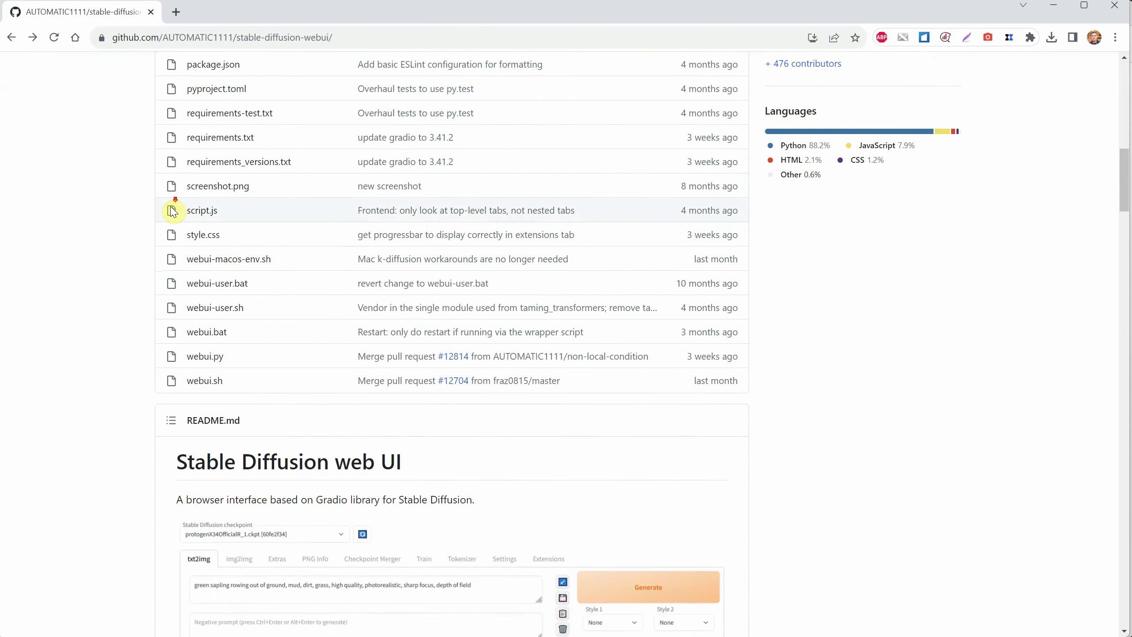
pyautogui.moveTo(402, 202); pyautogui.dragTo(475, 242)
pyautogui.tripleClick(177, 241)
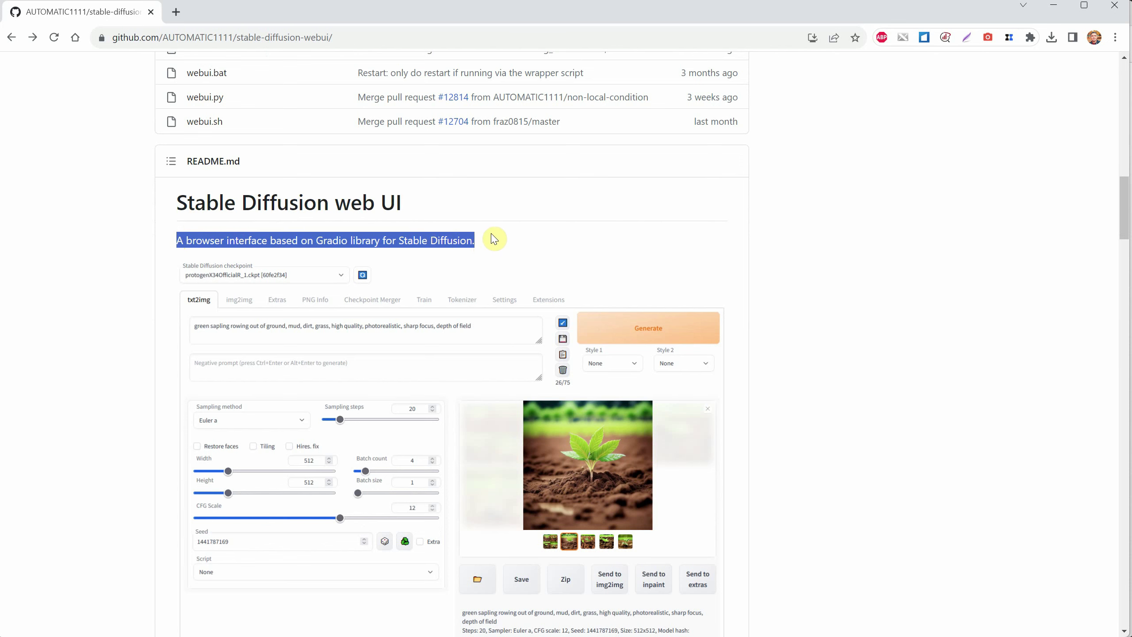
pyautogui.click(488, 214)
pyautogui.scroll(-3, 480, 218)
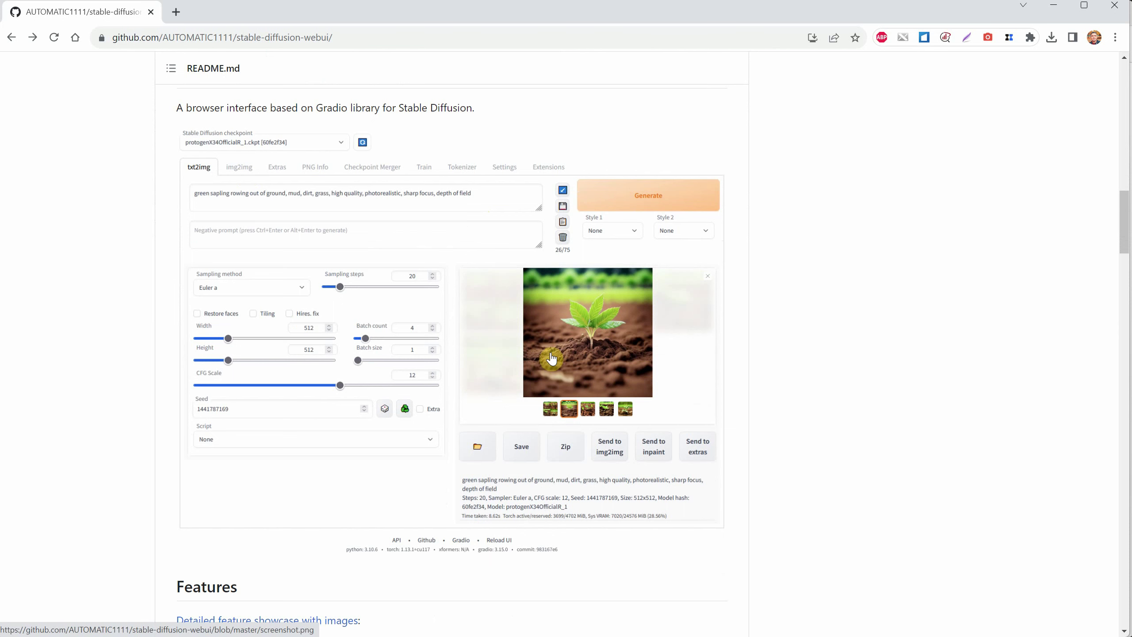
pyautogui.scroll(-9, 472, 313)
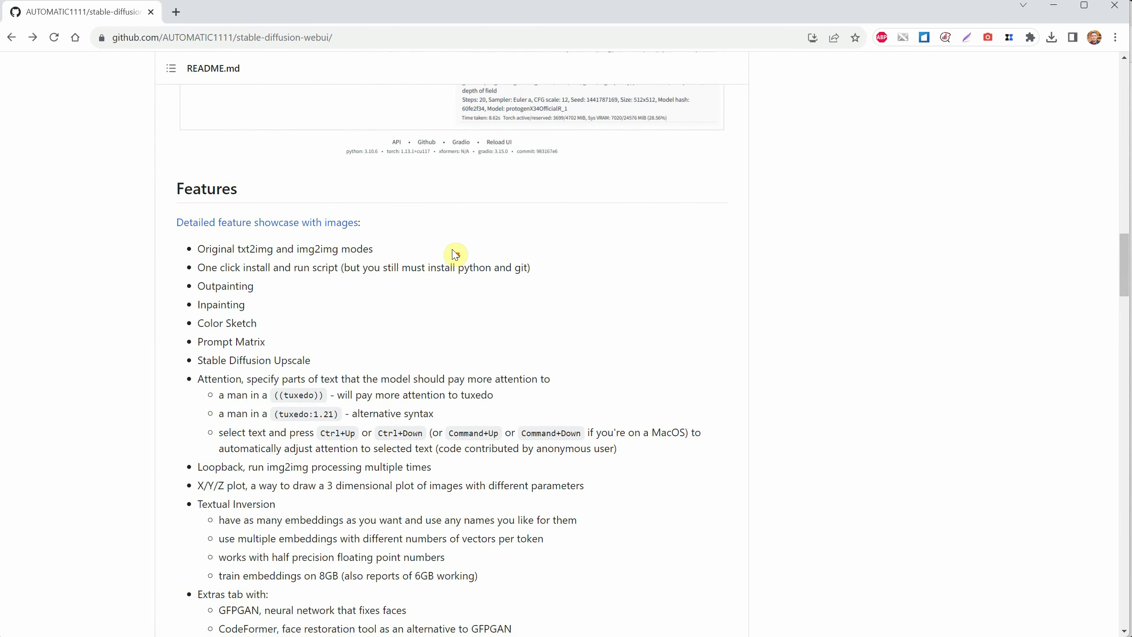
pyautogui.moveTo(196, 245); pyautogui.dragTo(380, 250)
pyautogui.click(417, 241)
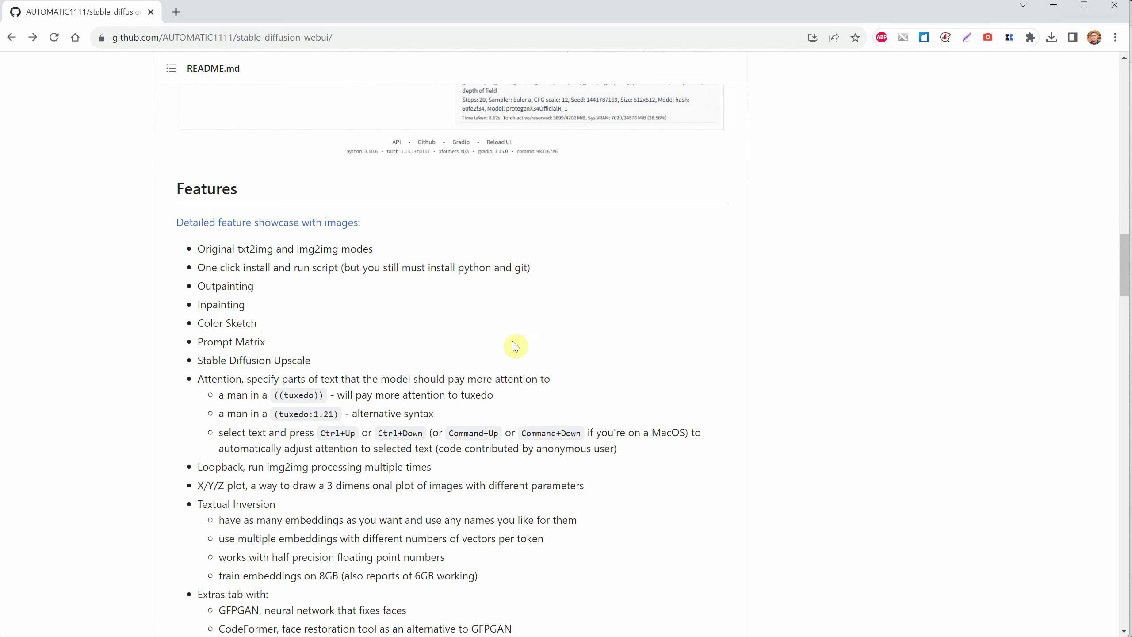
# - Continue past the 4GB video card support feature down to the Installation and Running section
pyautogui.scroll(-4, 454, 289)
pyautogui.scroll(-6, 454, 288)
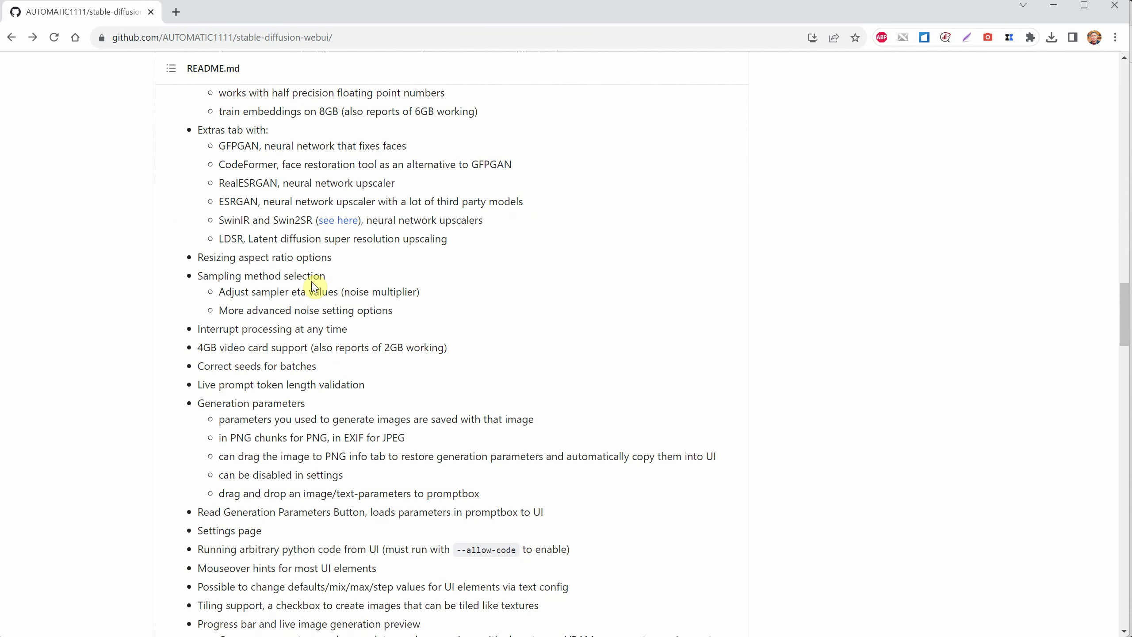
pyautogui.moveTo(198, 347); pyautogui.dragTo(306, 342)
pyautogui.click(431, 326)
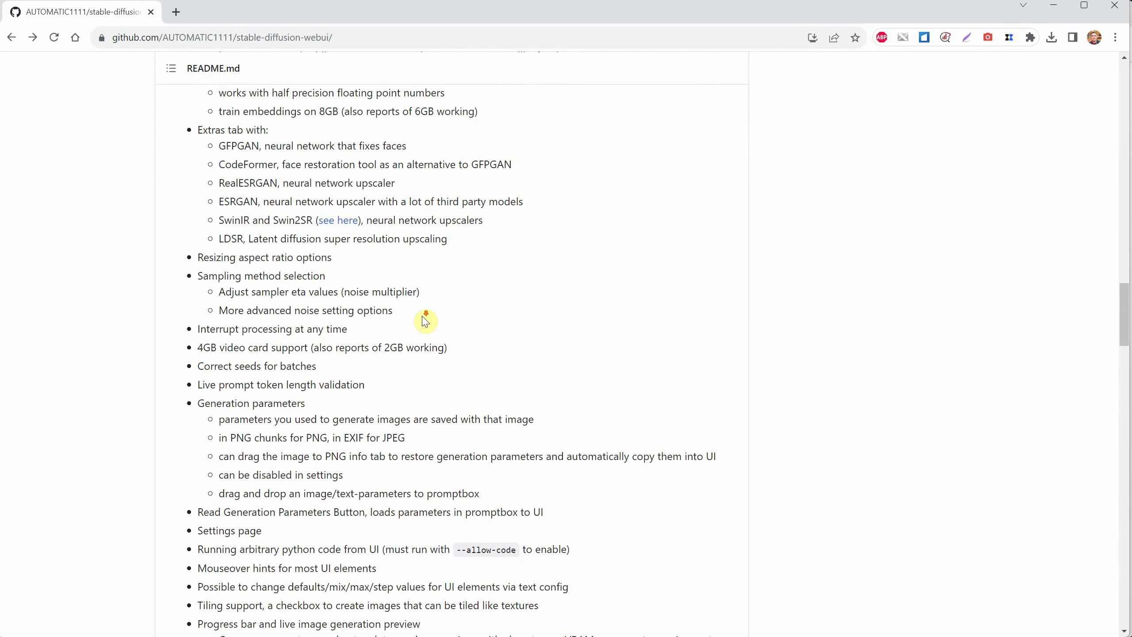
pyautogui.scroll(-3, 426, 319)
pyautogui.scroll(-20, 414, 306)
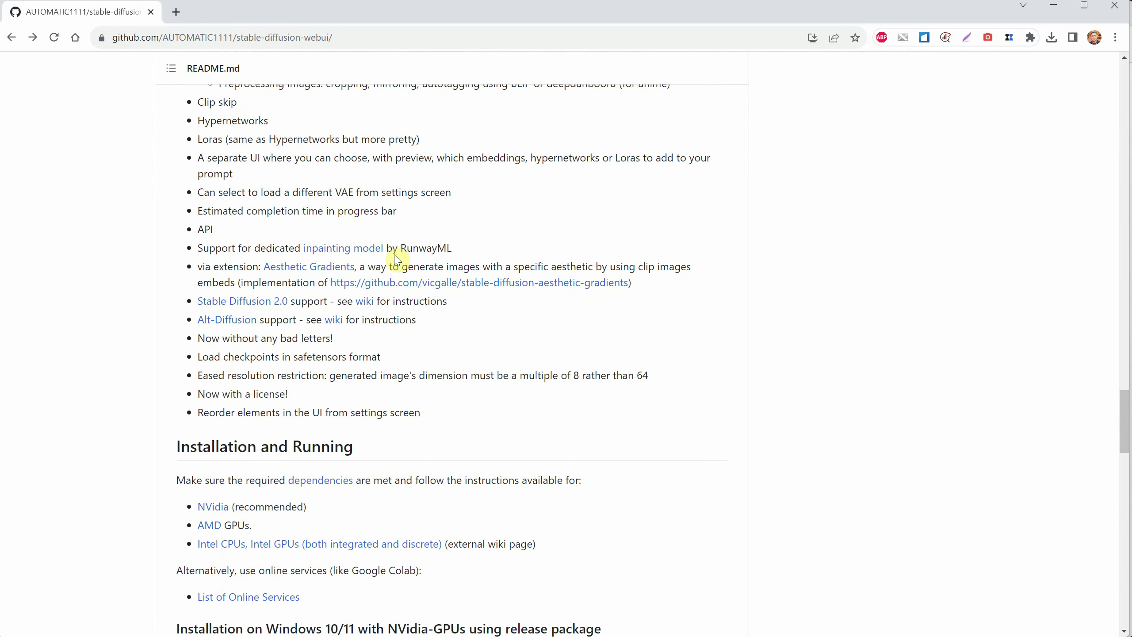
pyautogui.scroll(-2, 398, 257)
pyautogui.moveTo(373, 250); pyautogui.dragTo(180, 249)
pyautogui.click(394, 248)
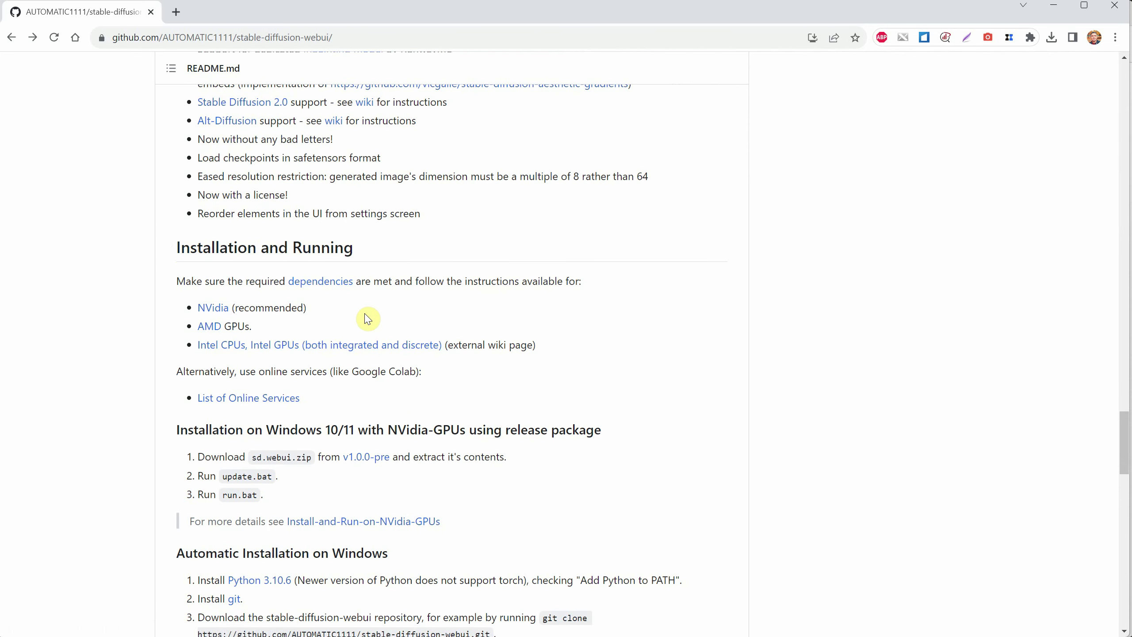
# - Follow the NVidia instructions' Windows method 1 link to the v1.0.0-pre release page with sd.webui.zip
pyautogui.click(206, 309)
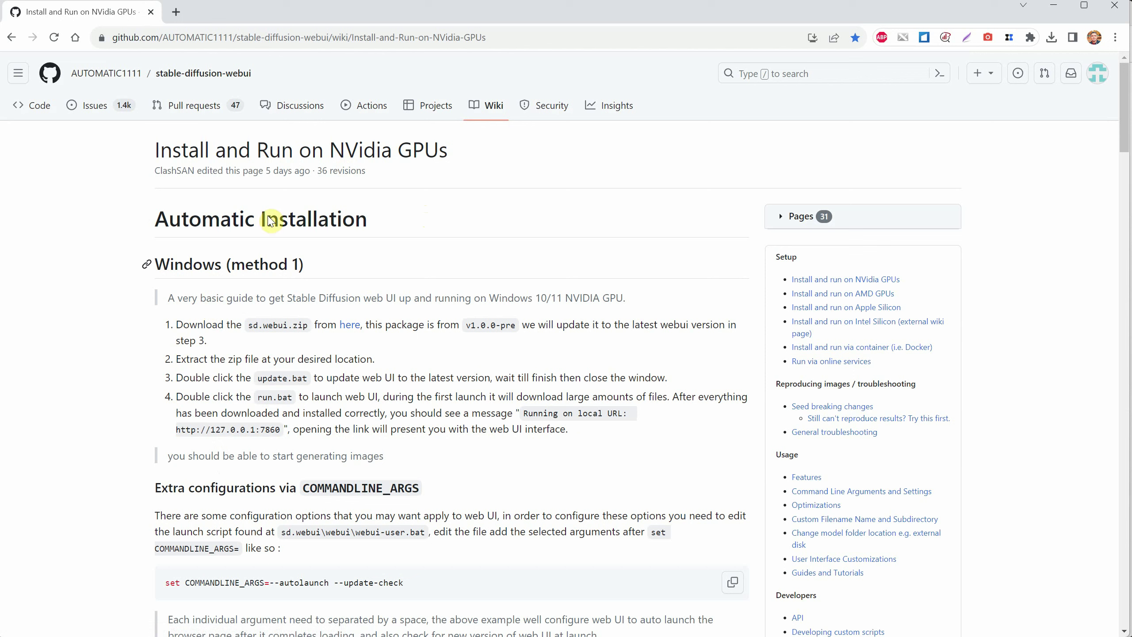
pyautogui.moveTo(340, 262); pyautogui.dragTo(159, 262)
pyautogui.click(343, 254)
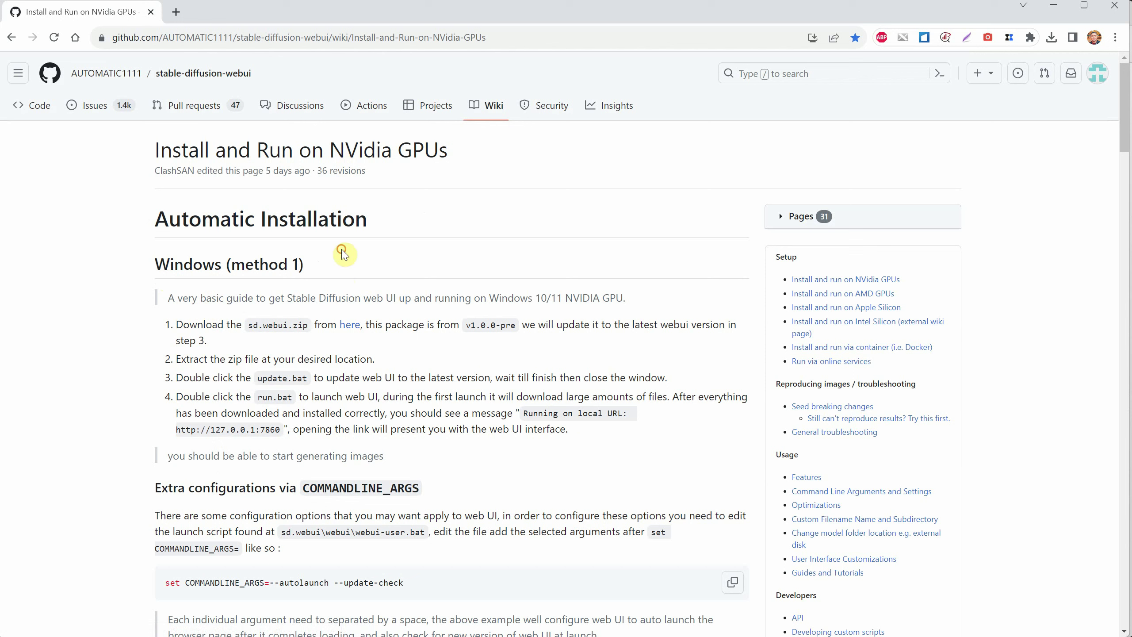
pyautogui.scroll(-1, 344, 254)
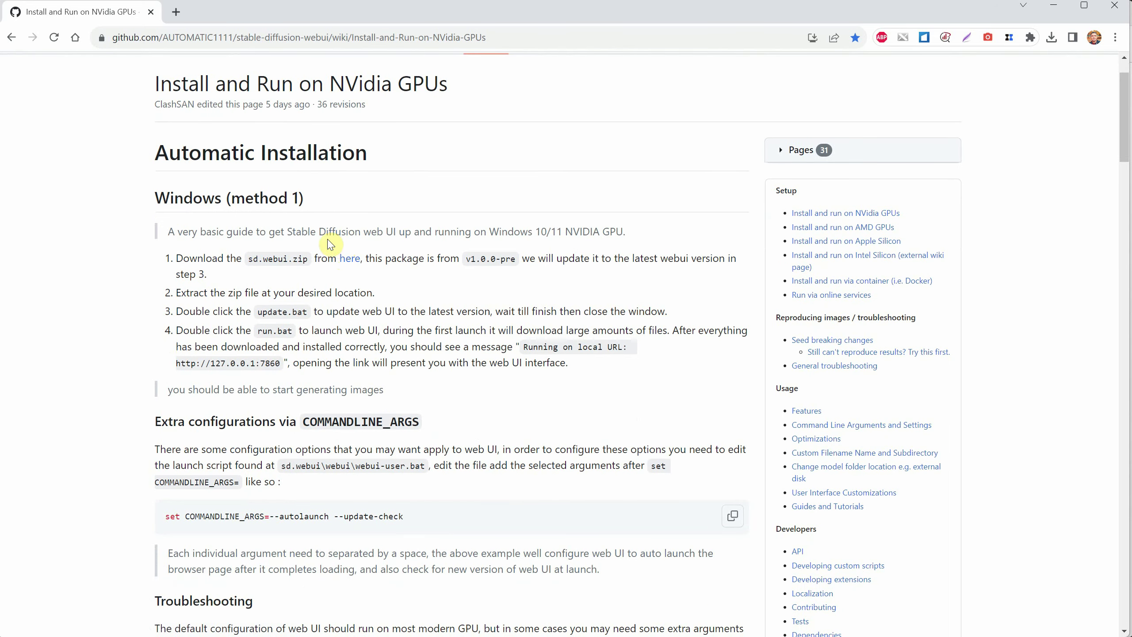
pyautogui.click(348, 260)
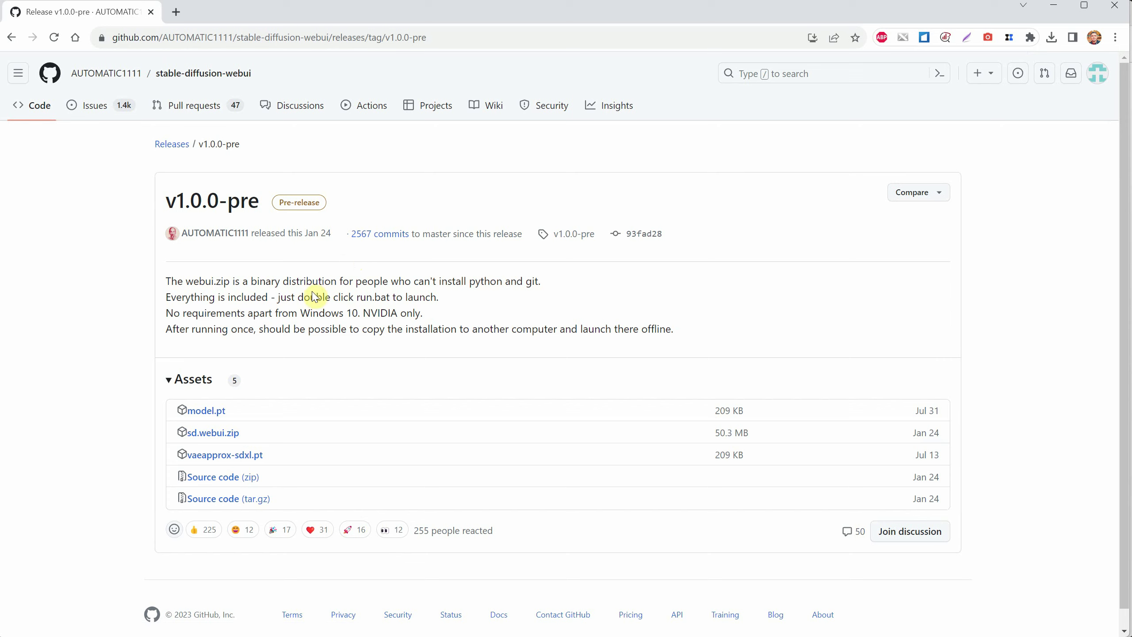
# - Save sd.webui.zip into the StableDiffusion folder and extract it there with WinRAR Extract Here
pyautogui.click(227, 439)
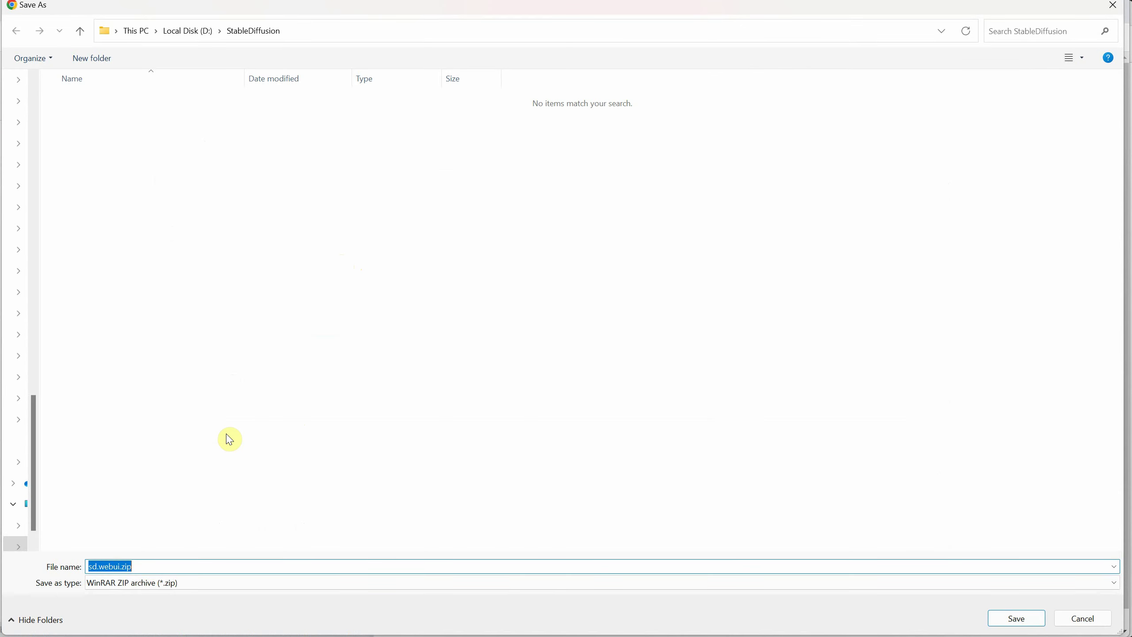
pyautogui.click(1020, 619)
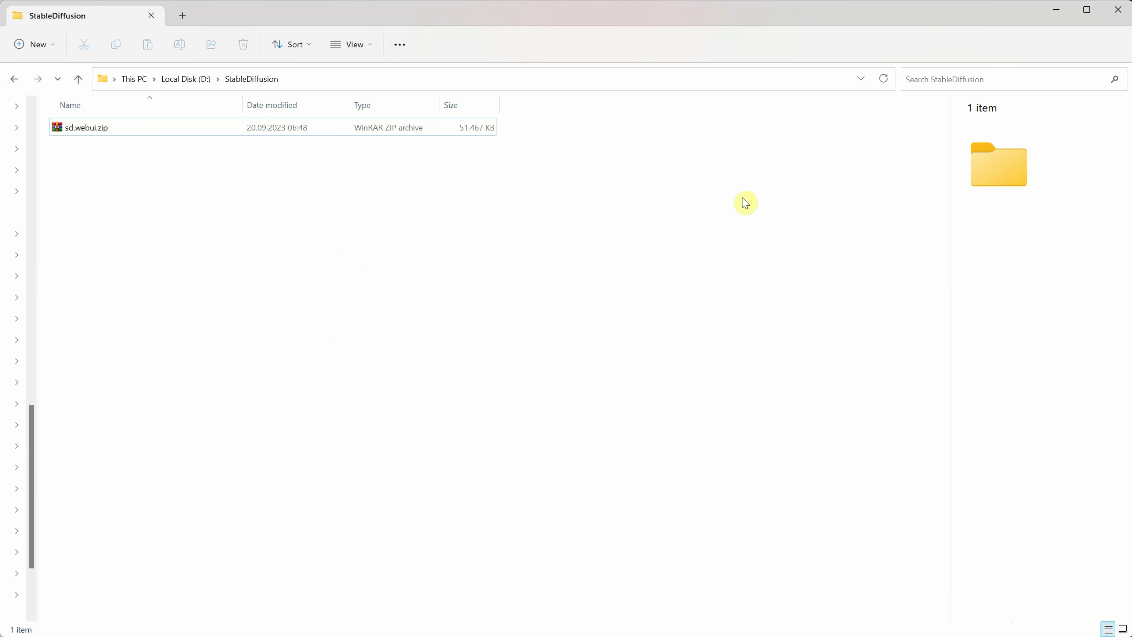
pyautogui.rightClick(93, 131)
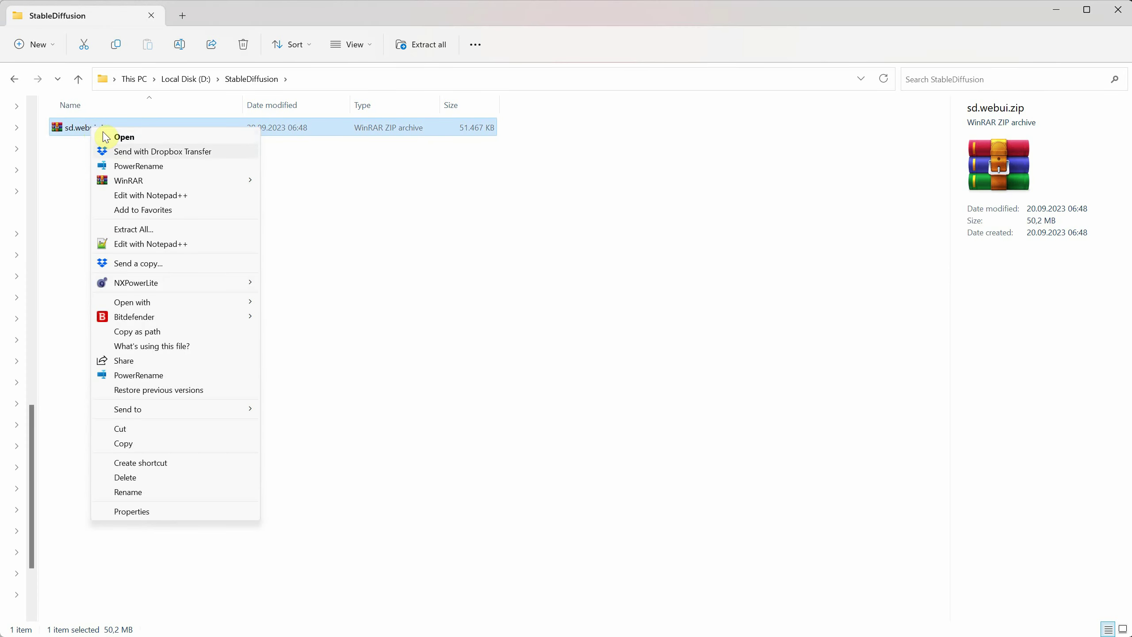
pyautogui.moveTo(192, 181)
pyautogui.click(300, 226)
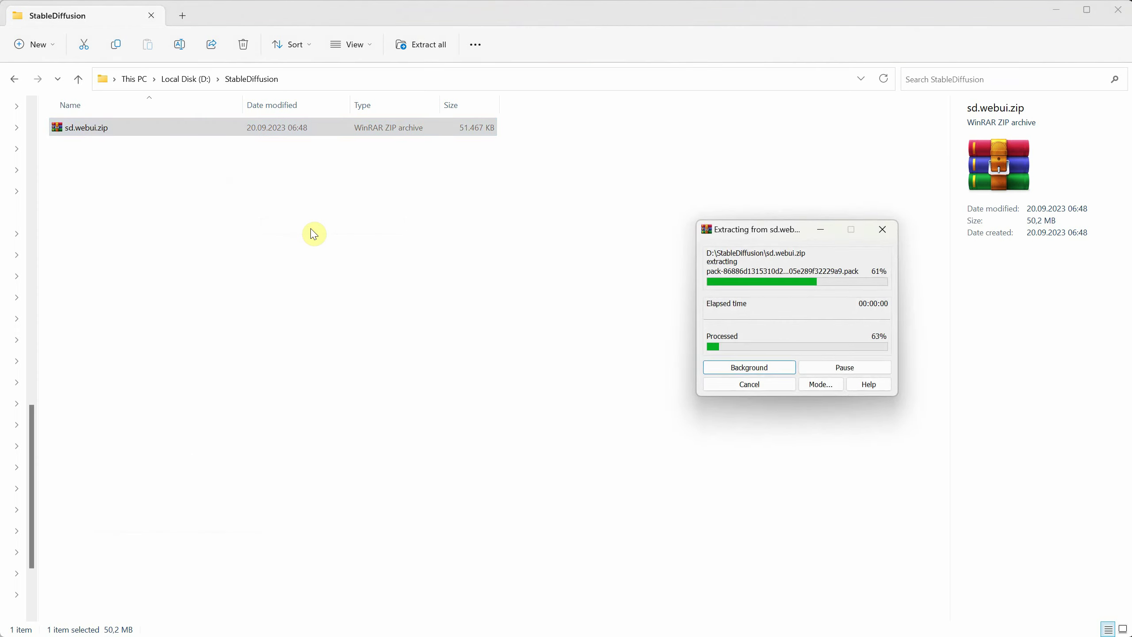
# - Look over the extracted update.bat, run.bat and environment.bat, leaving update.bat selected
pyautogui.click(237, 290)
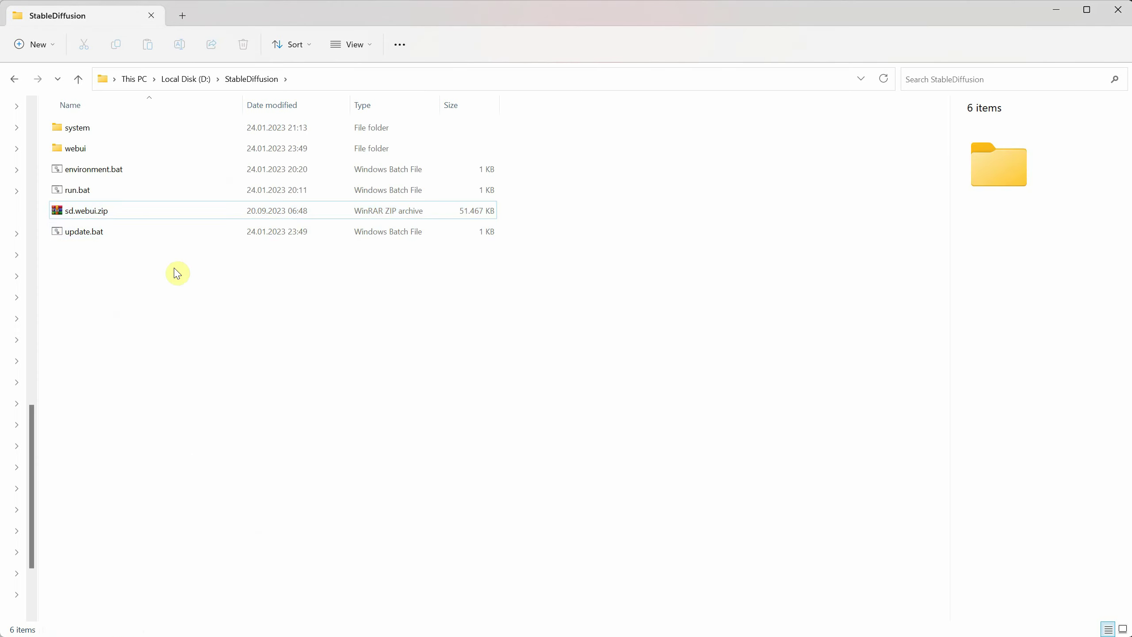
pyautogui.click(85, 232)
pyautogui.click(78, 192)
pyautogui.click(81, 168)
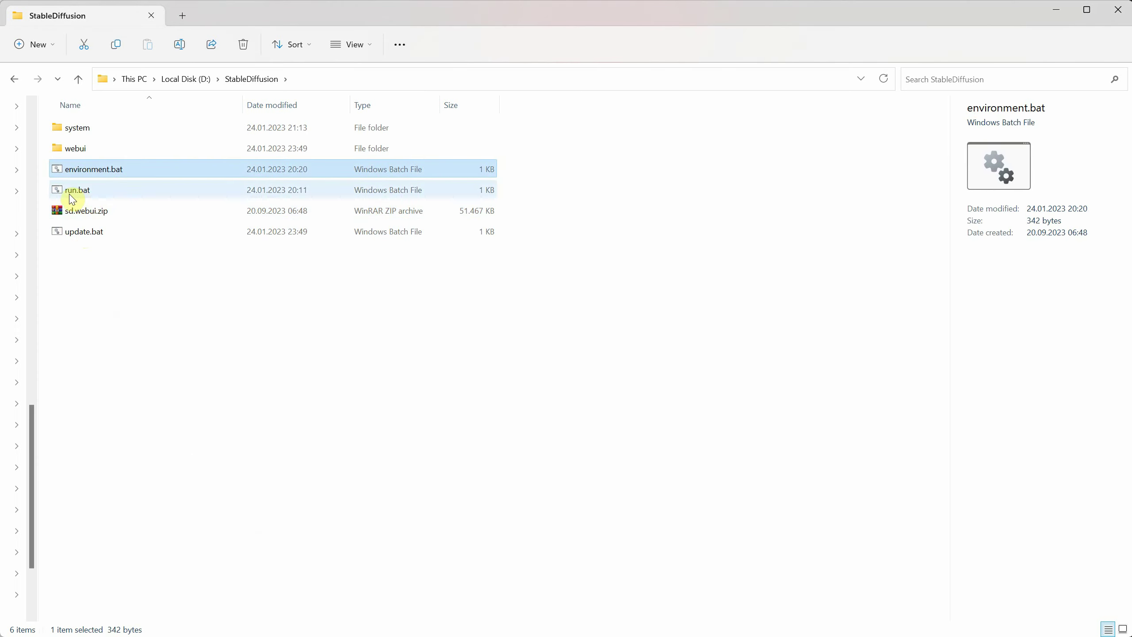
pyautogui.click(91, 234)
# - Run update.bat to bring the web UI files up to date, then close its finished console
pyautogui.doubleClick(93, 237)
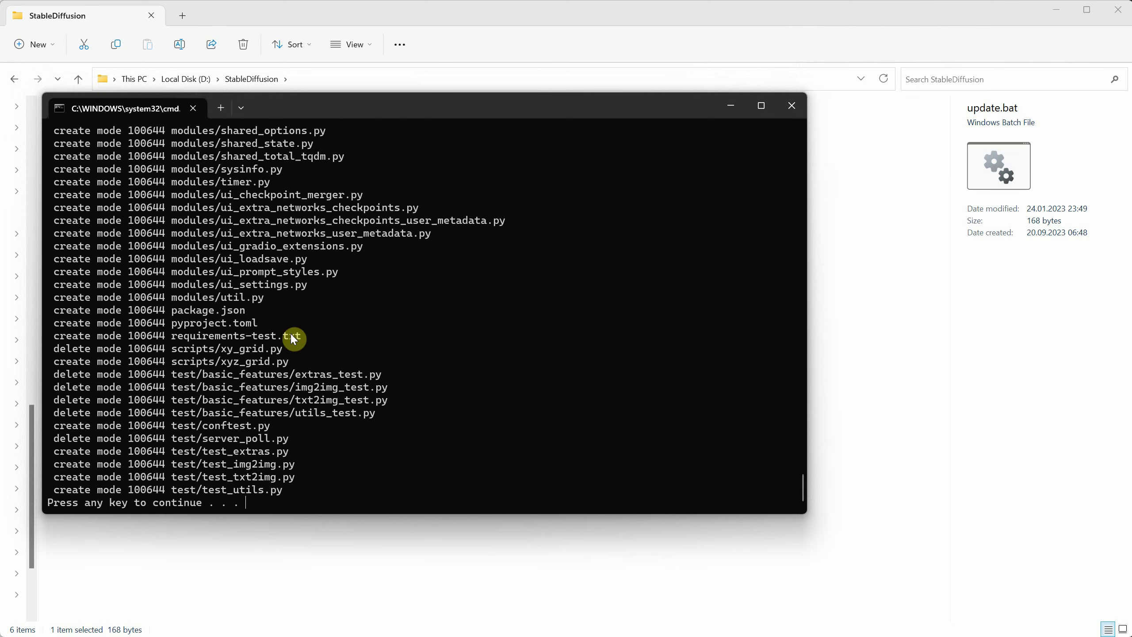
pyautogui.press('Return')
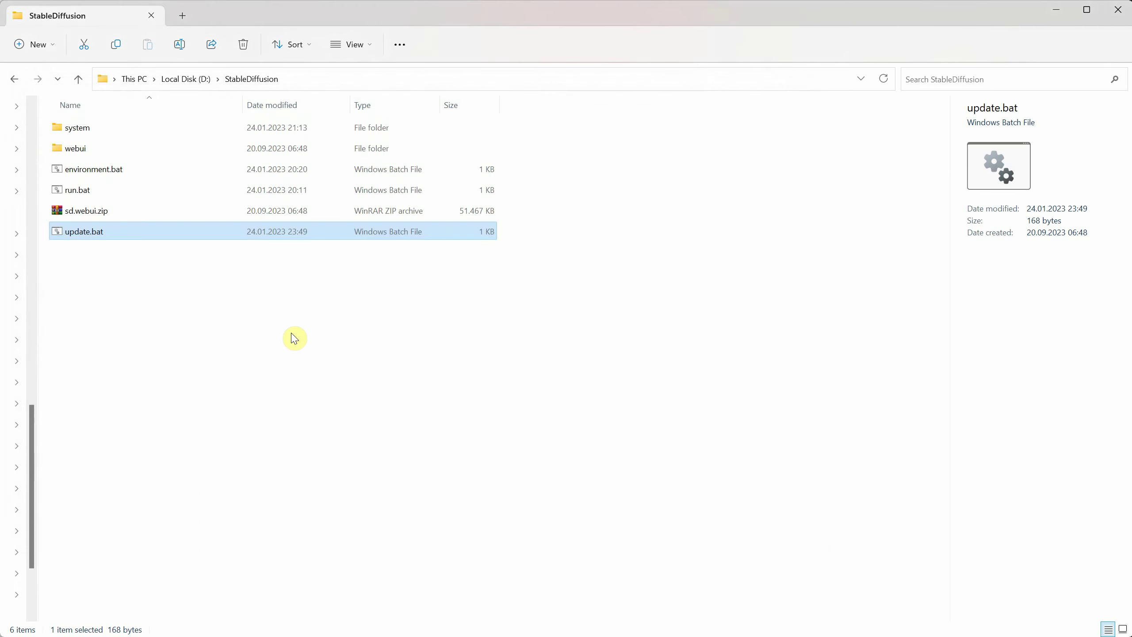
# - Launch run.bat so the web UI finishes setup and opens at 127.0.0.1:7860
pyautogui.click(75, 195)
pyautogui.doubleClick(76, 196)
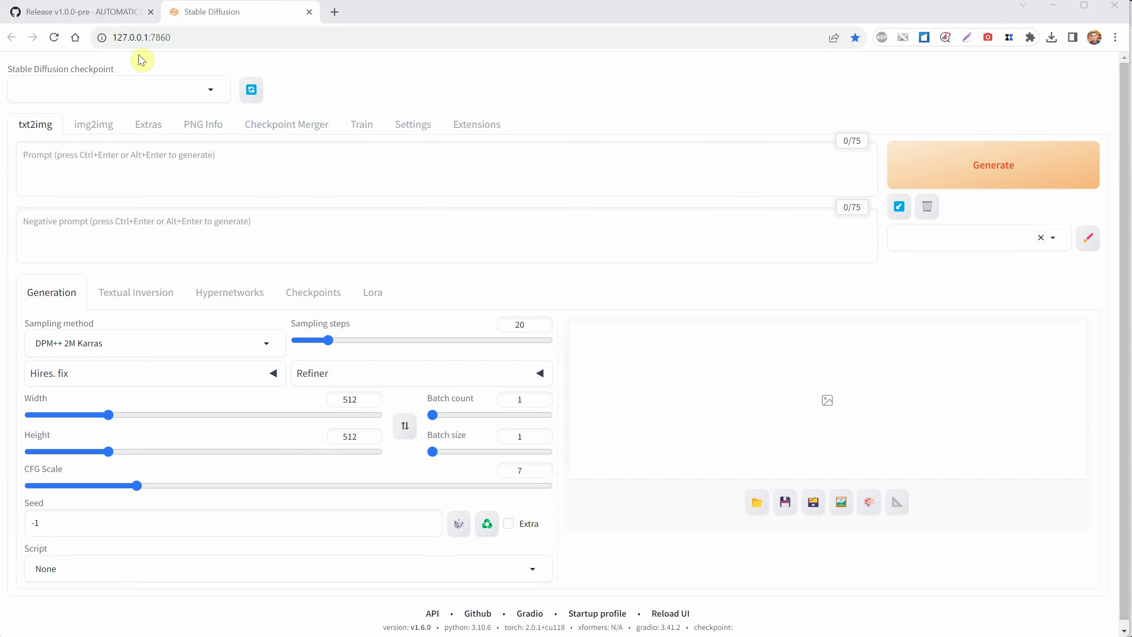
pyautogui.click(95, 36)
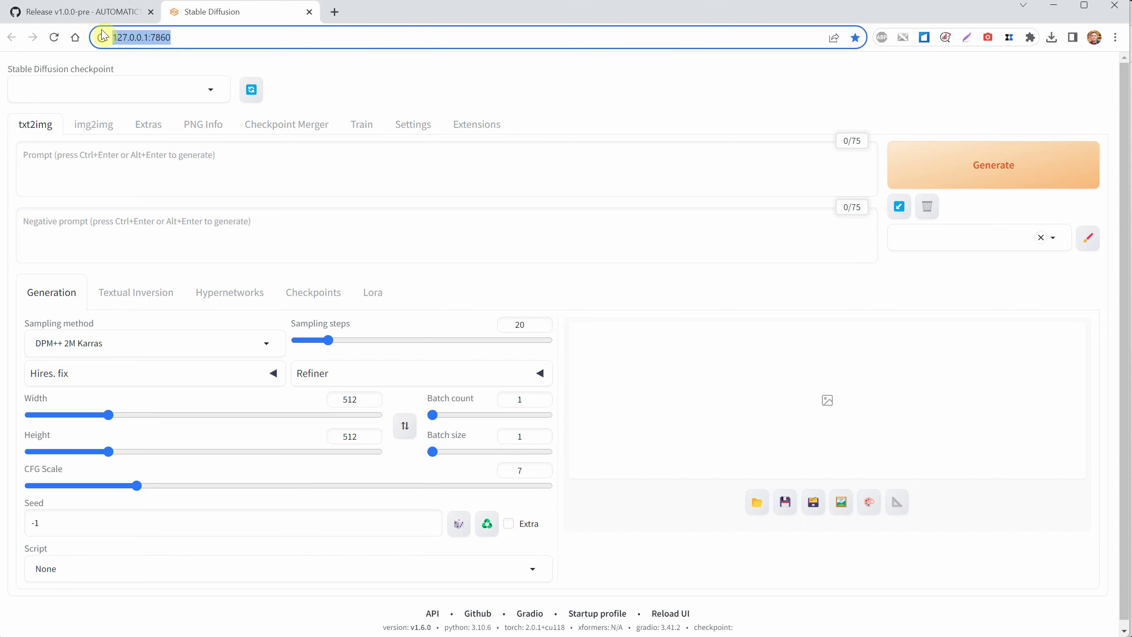
pyautogui.click(196, 39)
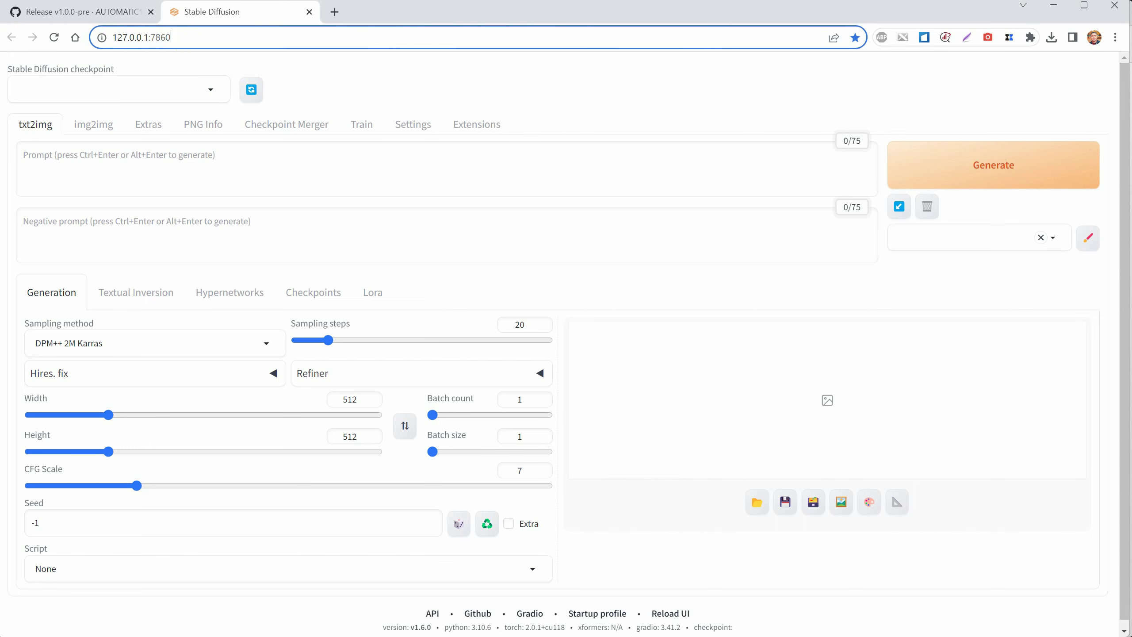
pyautogui.hotkey('alt', 'Tab')
pyautogui.moveTo(272, 289); pyautogui.dragTo(197, 288)
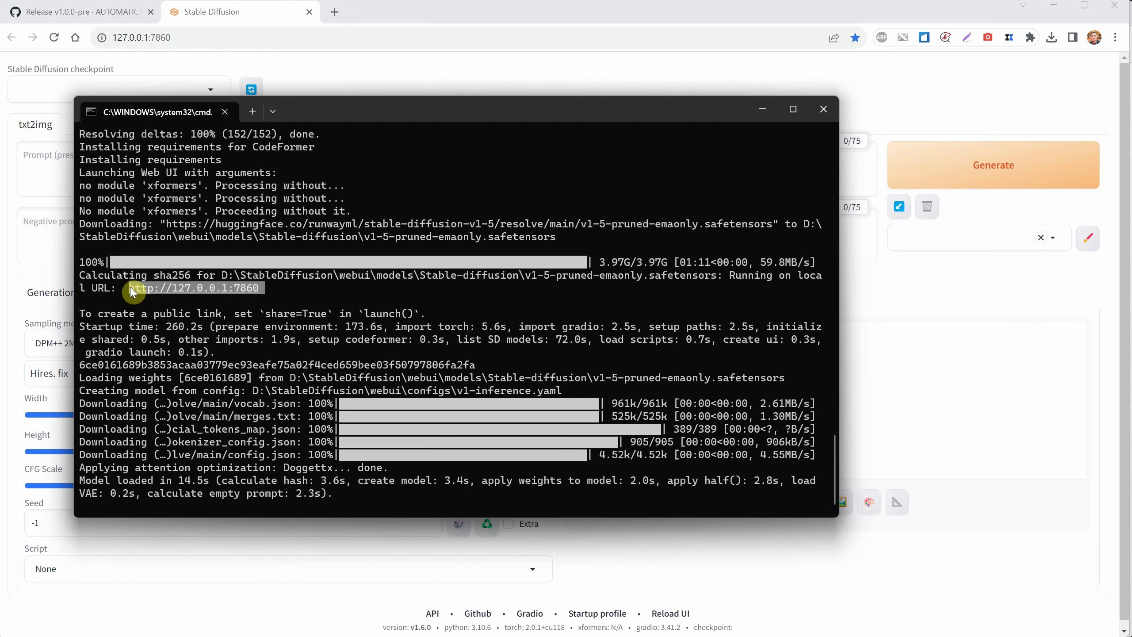
pyautogui.hotkey('ctrl', 'c')
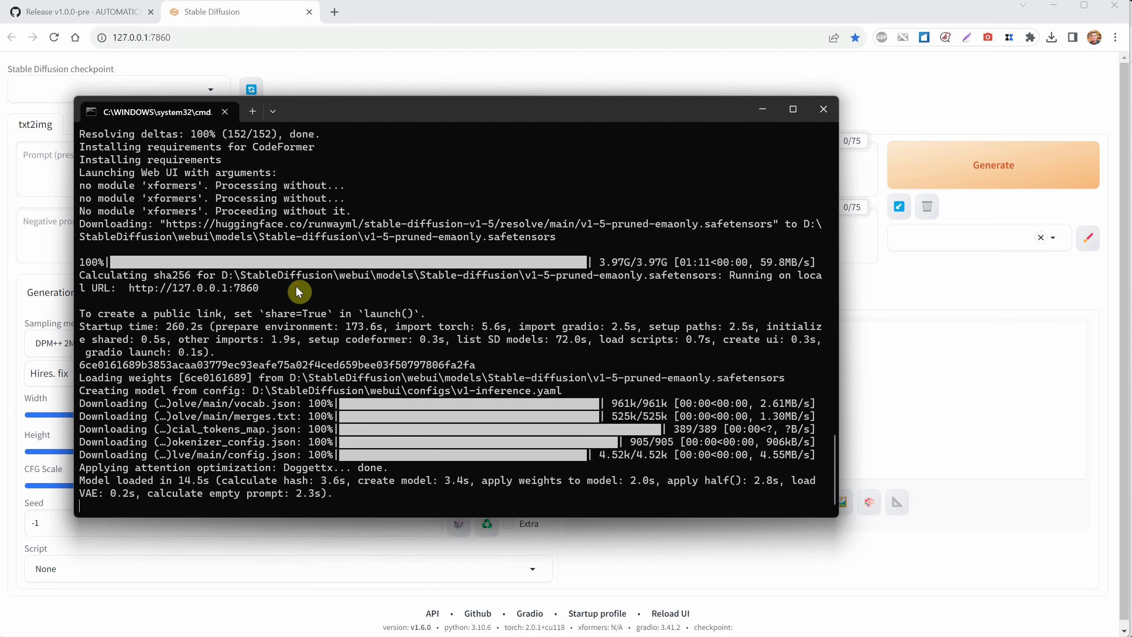
pyautogui.hotkey('alt', 'Tab')
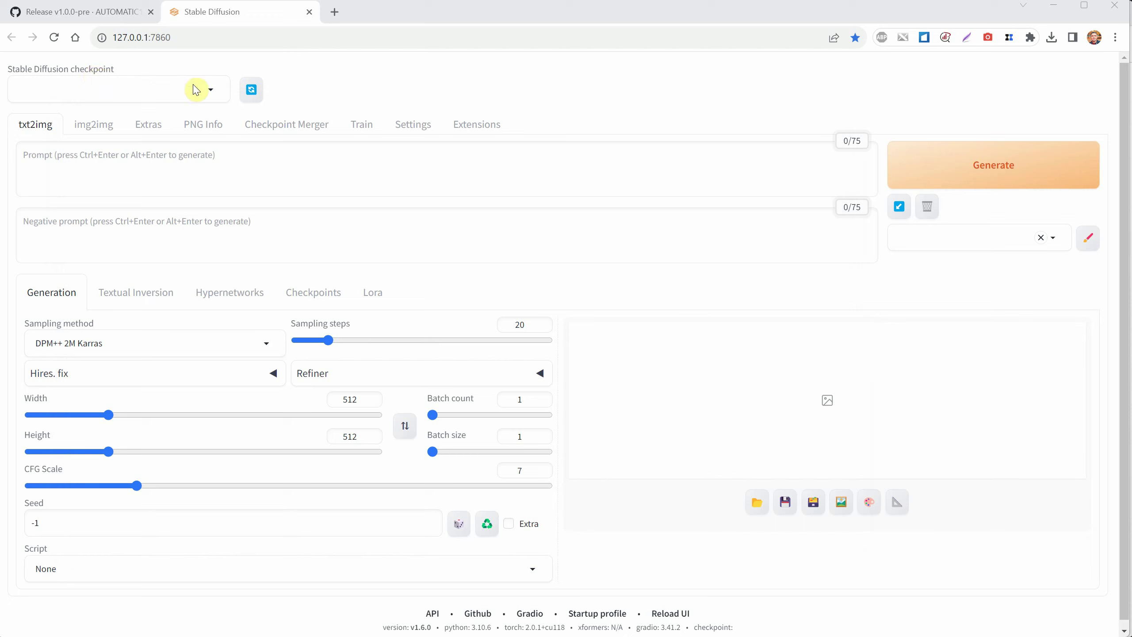
# - Load the v1-5-pruned-emaonly.safetensors checkpoint and enter the prompt 'a cute cartoon cat, digital painting'
pyautogui.click(214, 91)
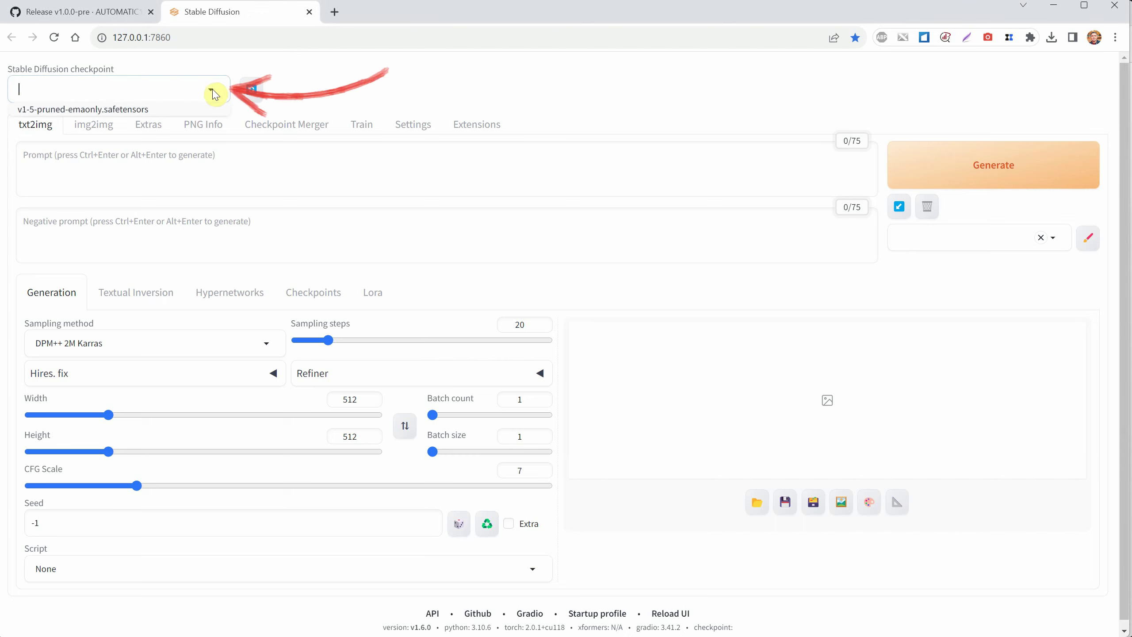
pyautogui.click(118, 110)
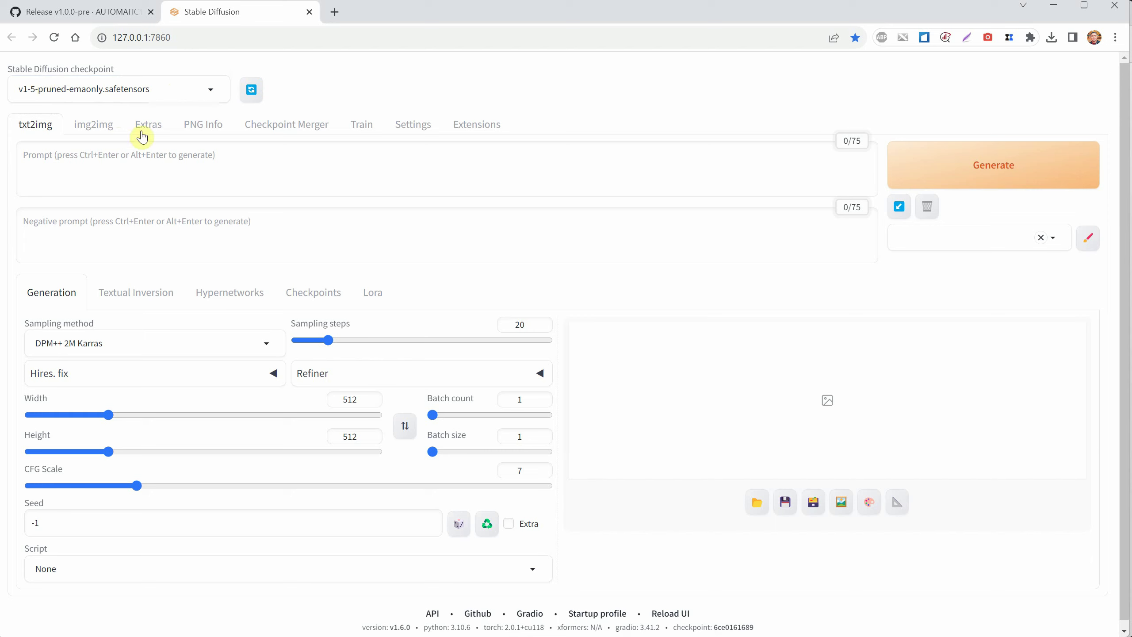
pyautogui.click(153, 166)
pyautogui.write('a c')
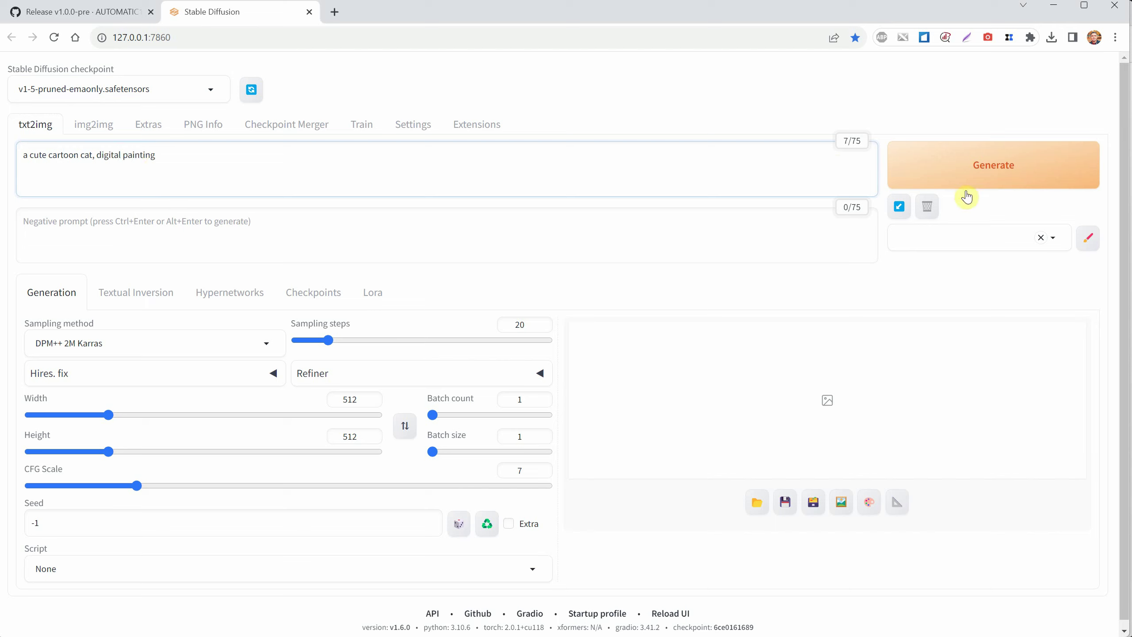
# - Generate two 512×512 cat images and check the Time taken shown under the result
pyautogui.click(957, 165)
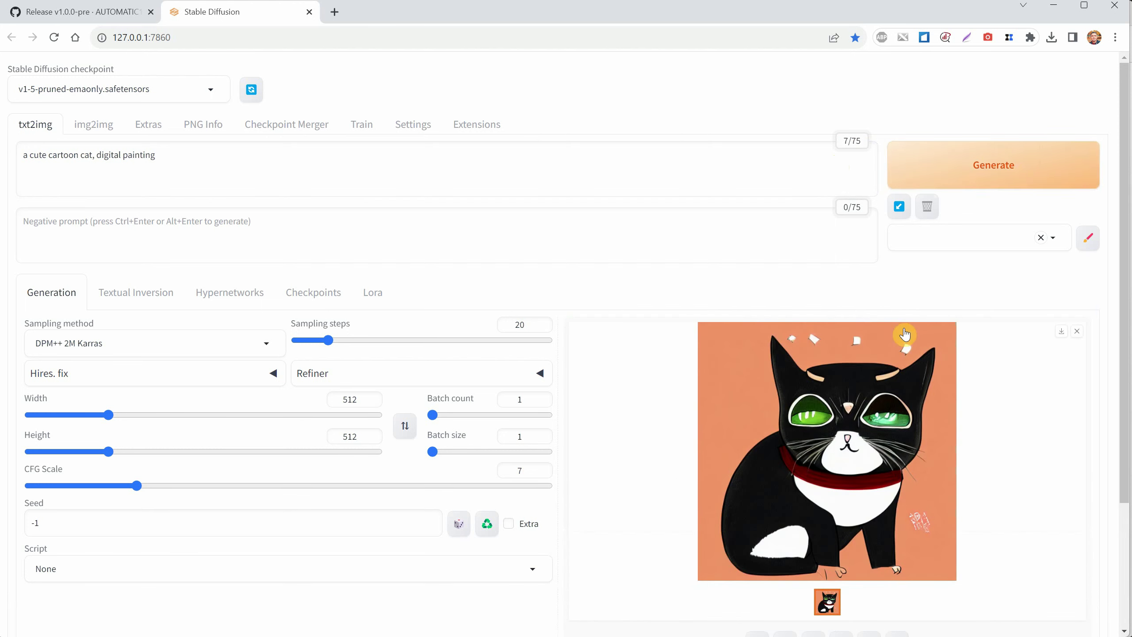
pyautogui.click(959, 167)
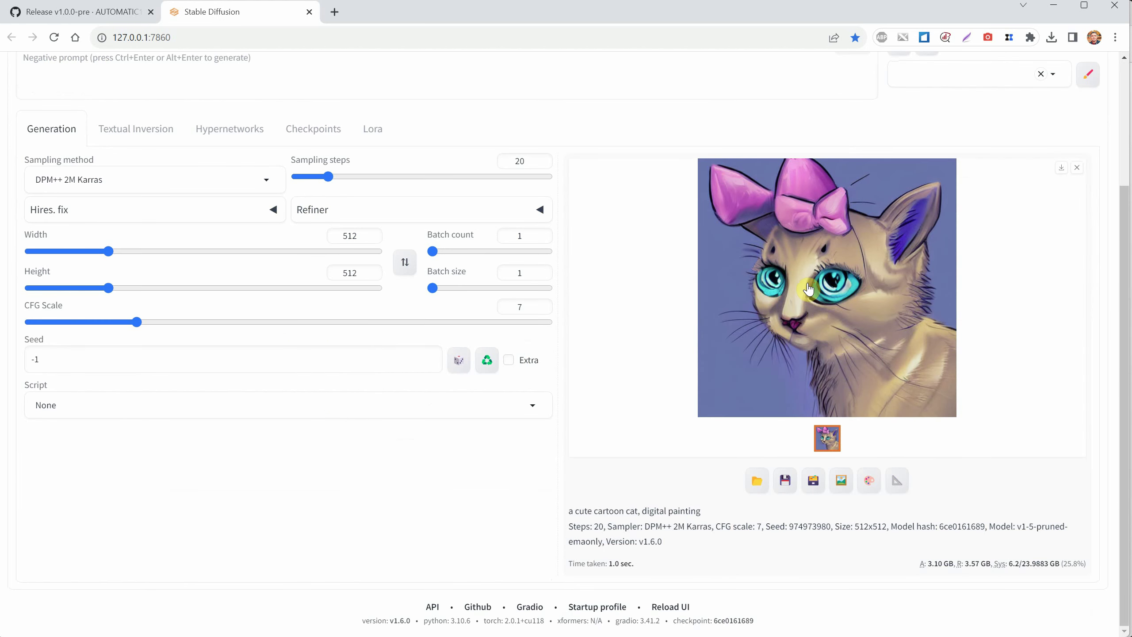
pyautogui.moveTo(611, 565); pyautogui.dragTo(637, 565)
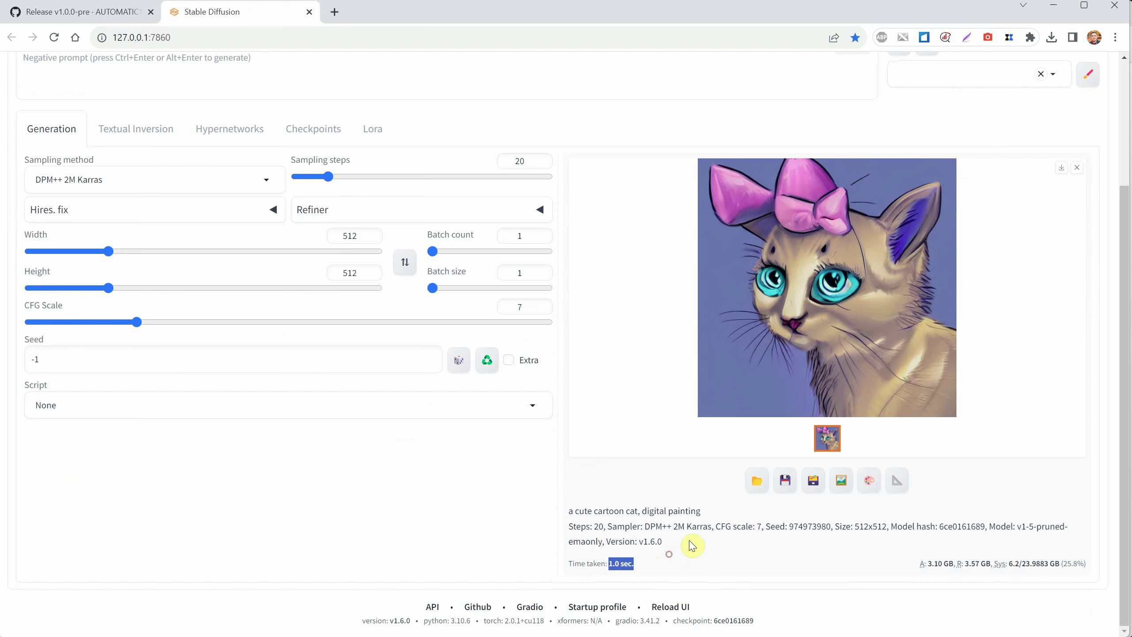
pyautogui.scroll(3, 698, 491)
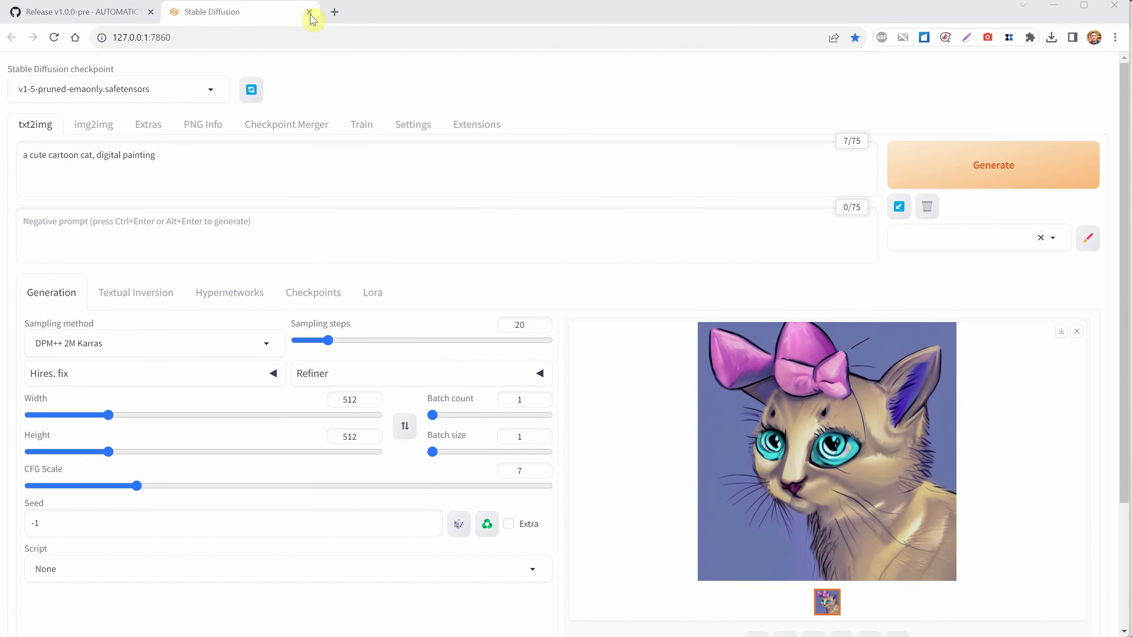
# - Close the web UI tab, return to the NVidia install wiki and view the example COMMANDLINE_ARGS line
pyautogui.click(310, 12)
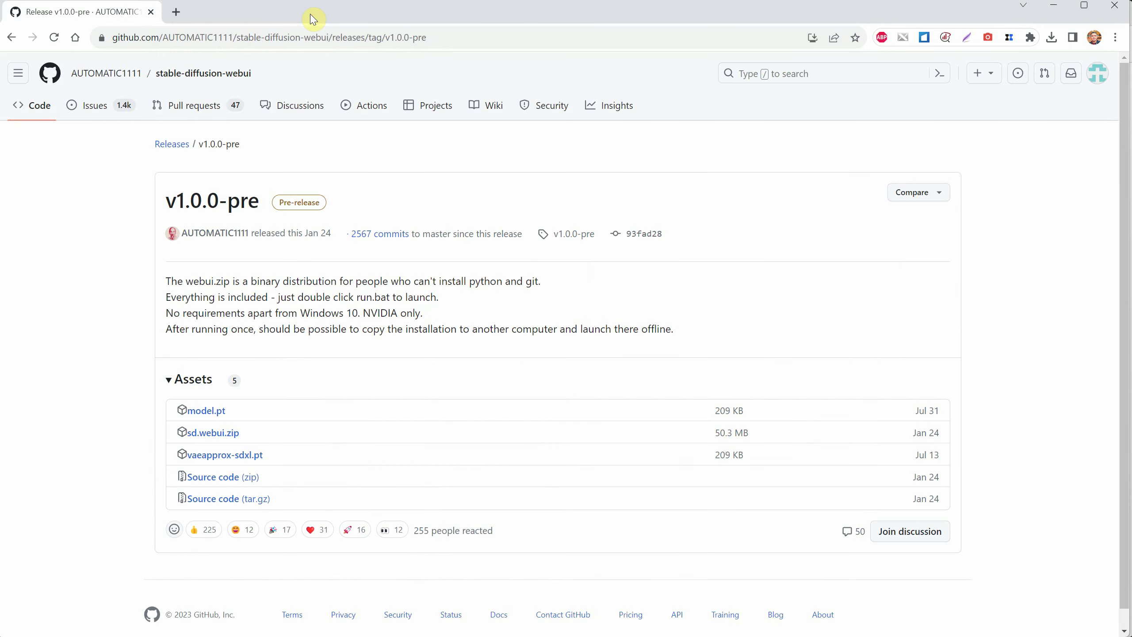
pyautogui.click(11, 37)
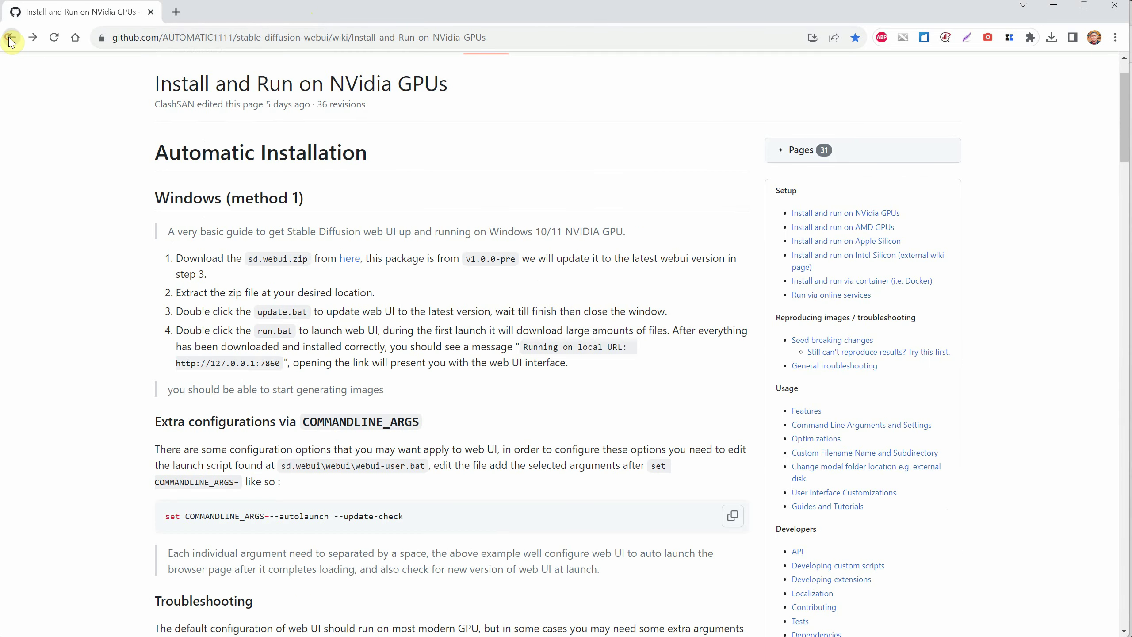
pyautogui.scroll(-4, 482, 314)
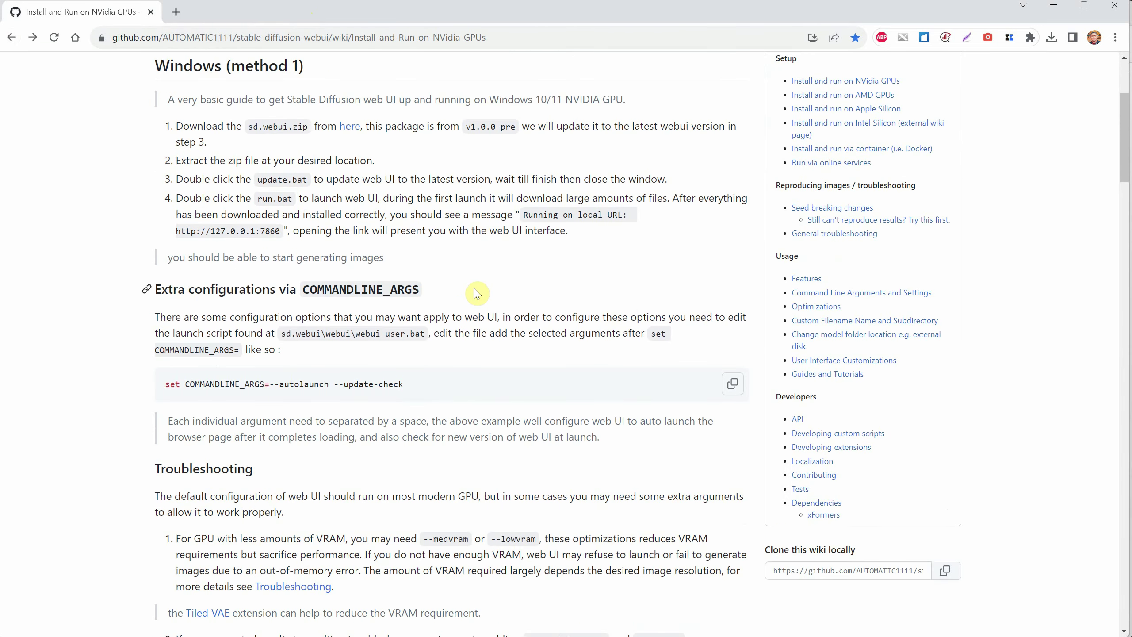
pyautogui.moveTo(420, 223)
pyautogui.mouseDown()
pyautogui.moveTo(145, 220)
pyautogui.moveTo(379, 251)
pyautogui.moveTo(424, 220)
pyautogui.mouseUp()
pyautogui.scroll(-3, 486, 234)
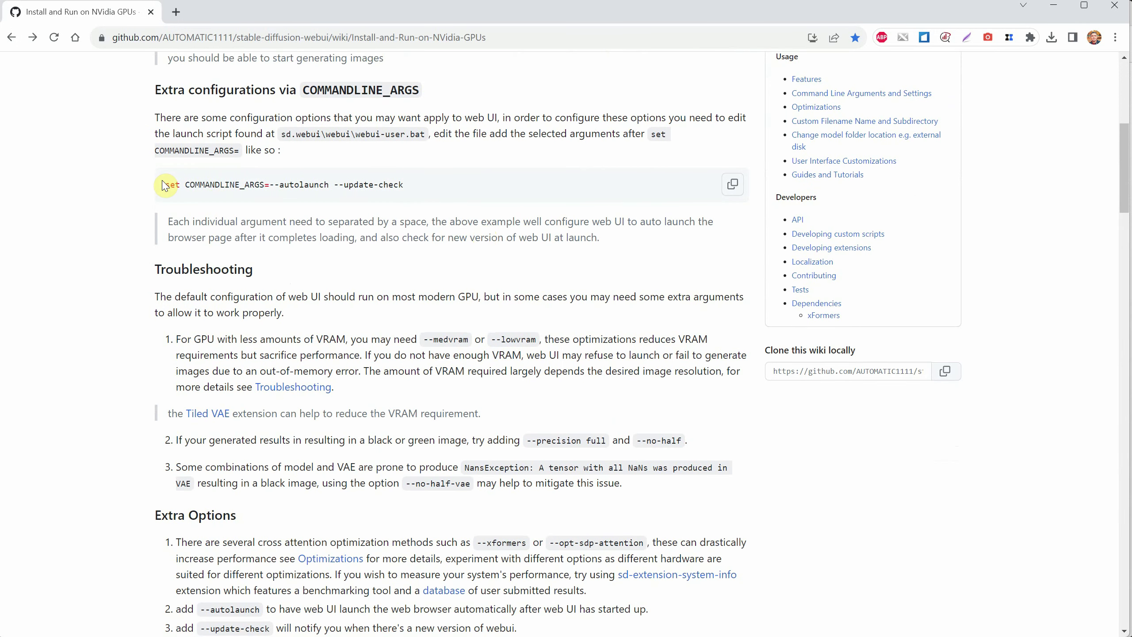
pyautogui.moveTo(164, 184); pyautogui.dragTo(439, 203)
pyautogui.click(440, 185)
# - Read the Troubleshooting low-VRAM advice about the --medvram and --lowvram options
pyautogui.scroll(-1, 428, 192)
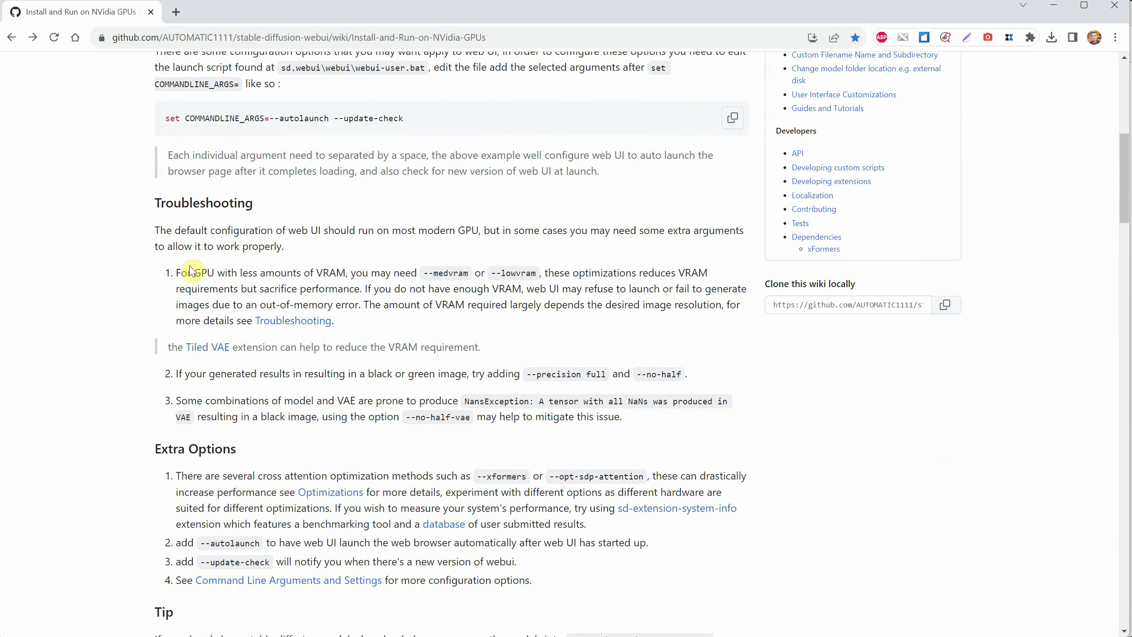
pyautogui.moveTo(177, 271); pyautogui.dragTo(496, 273)
pyautogui.click(464, 273)
pyautogui.doubleClick(463, 273)
pyautogui.click(529, 241)
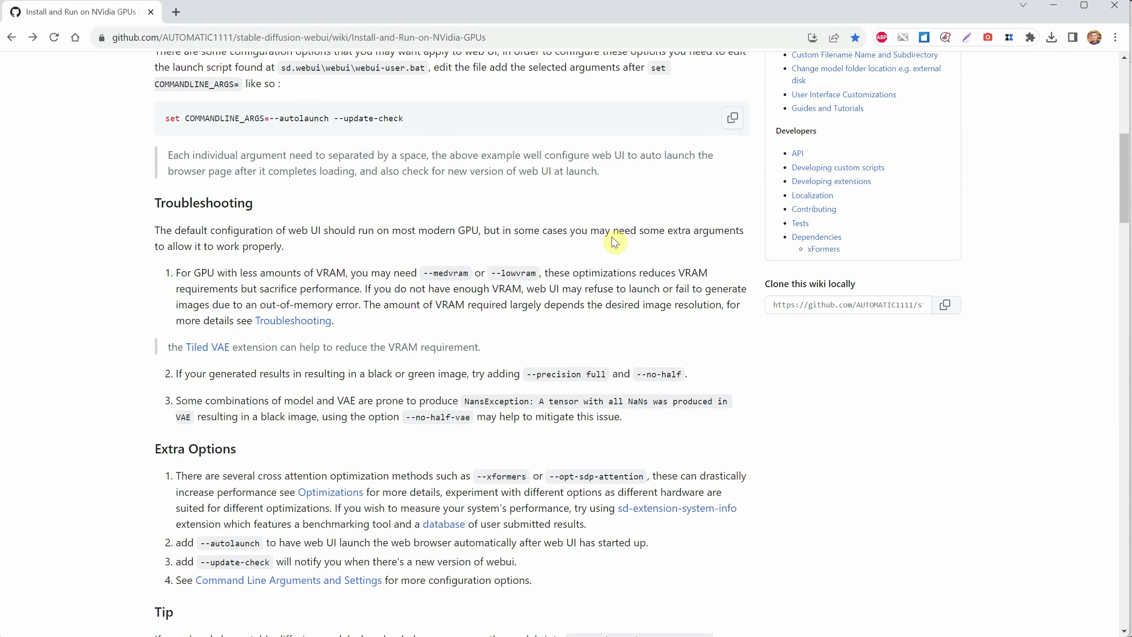
# - Open the webui folder inside StableDiffusion and select webui-user.bat
pyautogui.hotkey('alt', 'Tab')
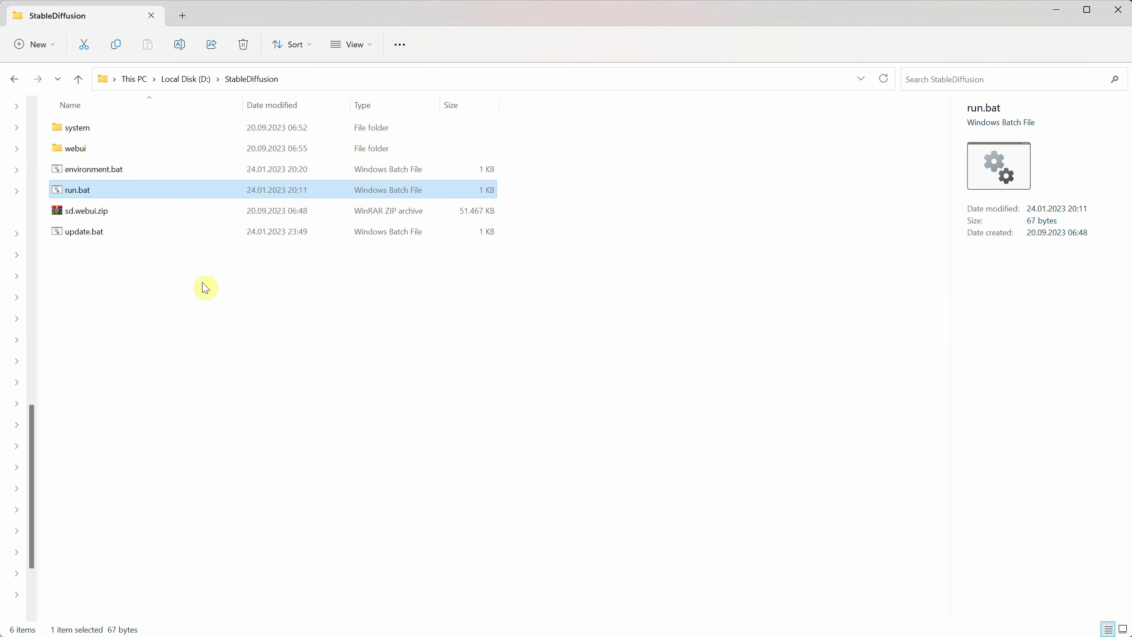
pyautogui.click(194, 274)
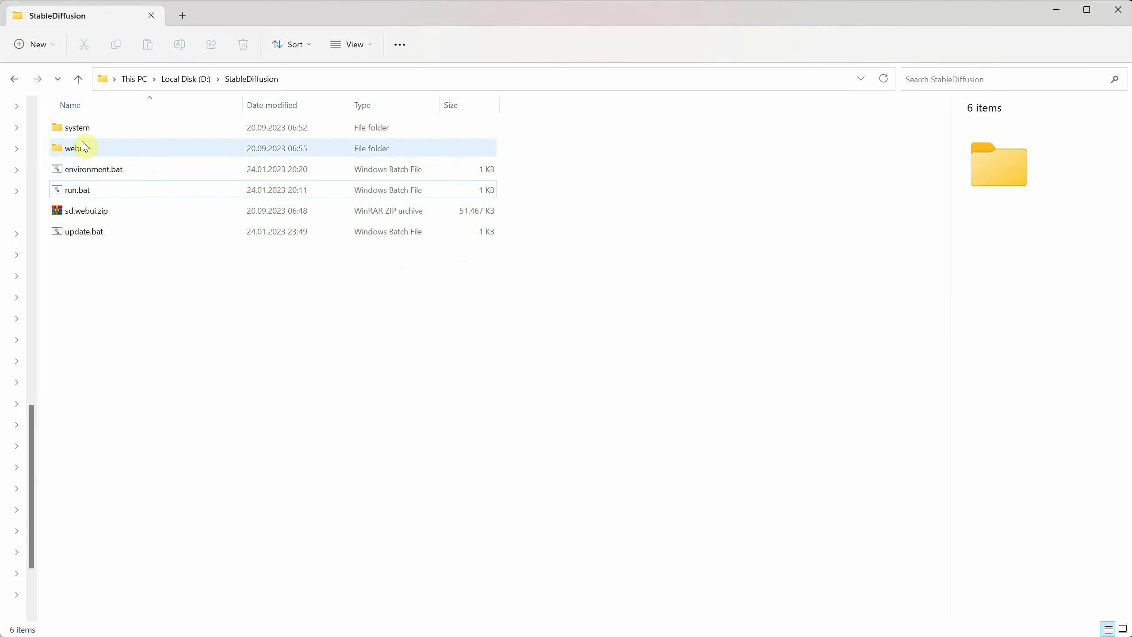
pyautogui.doubleClick(92, 155)
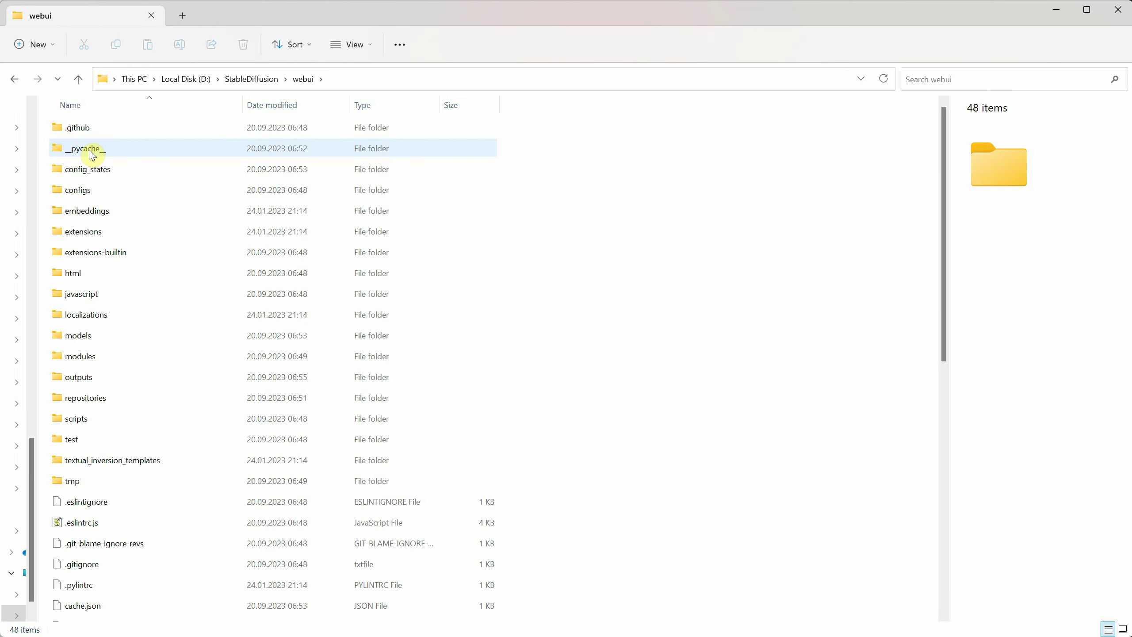
pyautogui.scroll(-8, 328, 232)
pyautogui.click(88, 592)
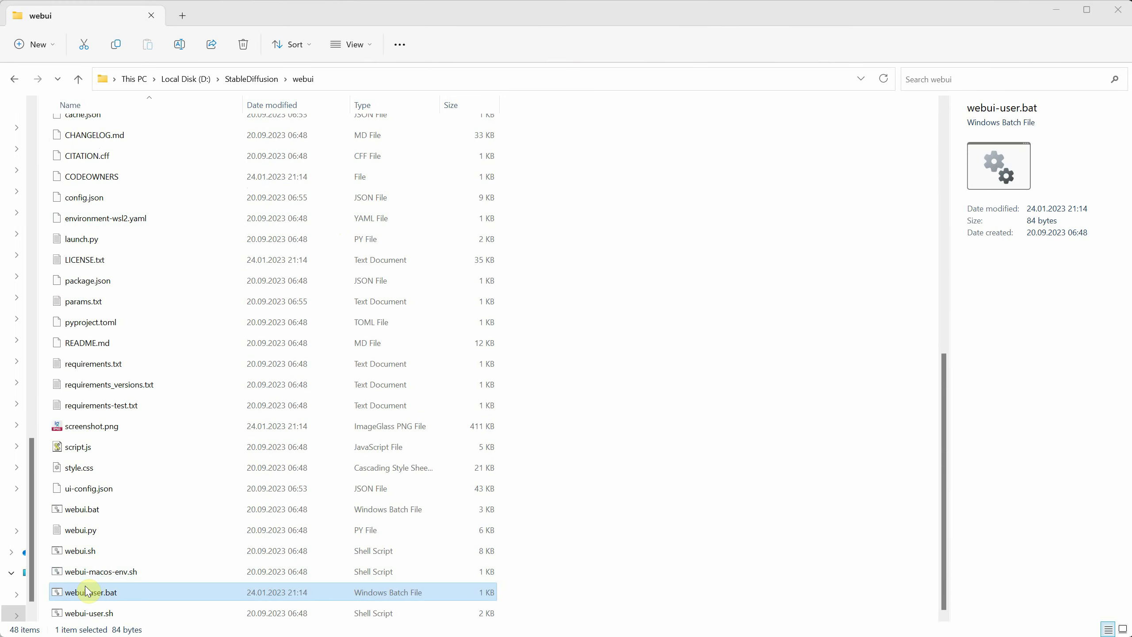
# - Bring up the running web UI console and close it to stop the server
pyautogui.click(83, 589)
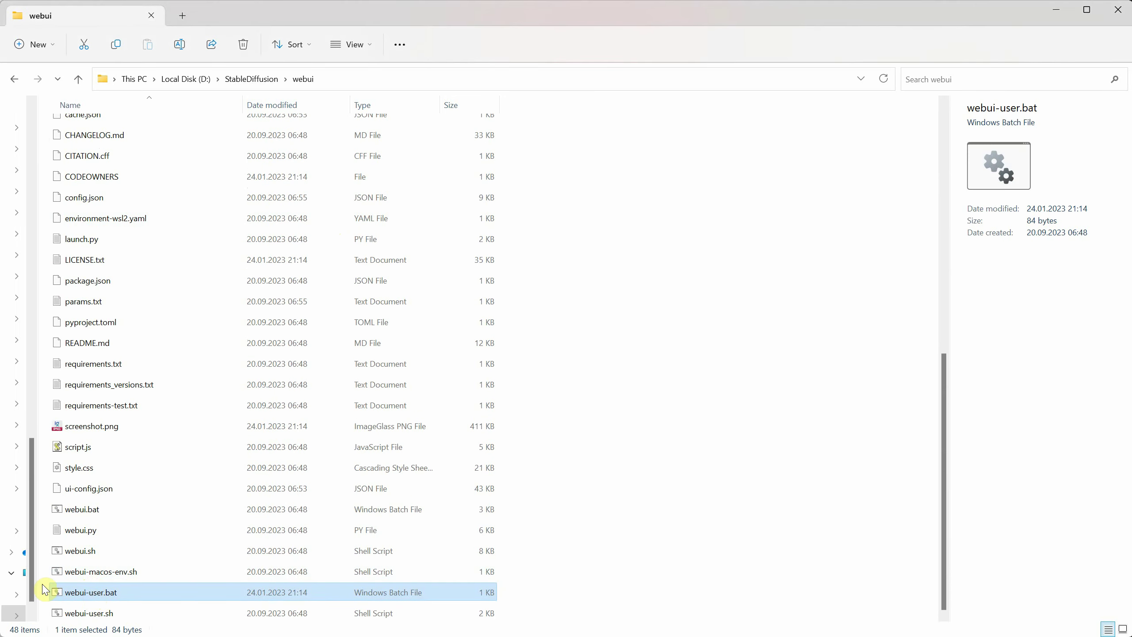
pyautogui.doubleClick(76, 593)
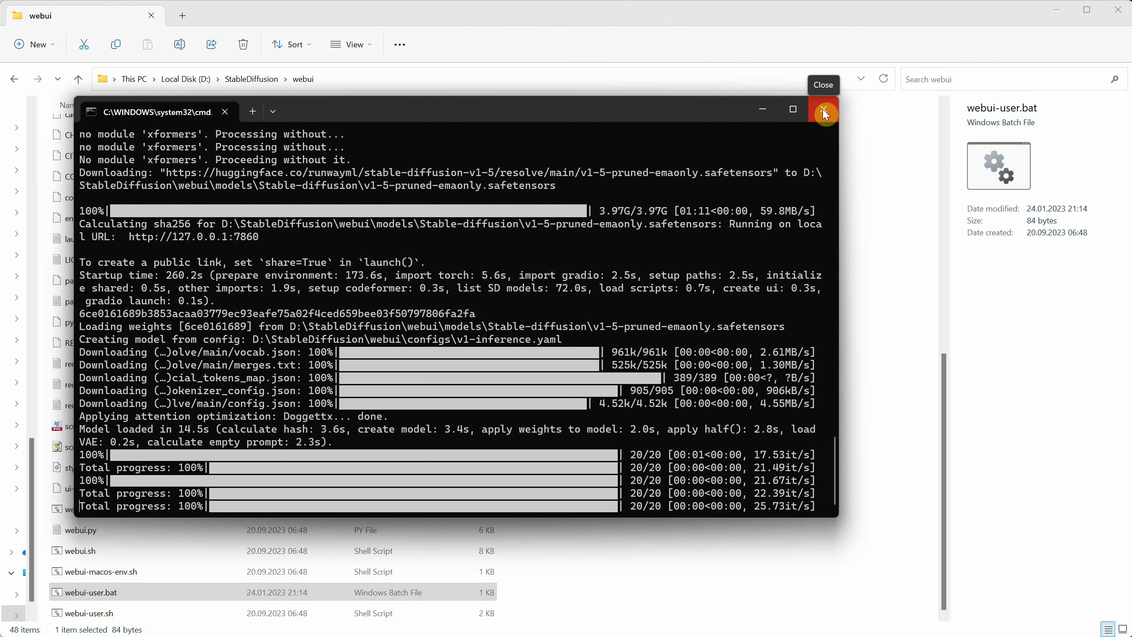
pyautogui.click(822, 108)
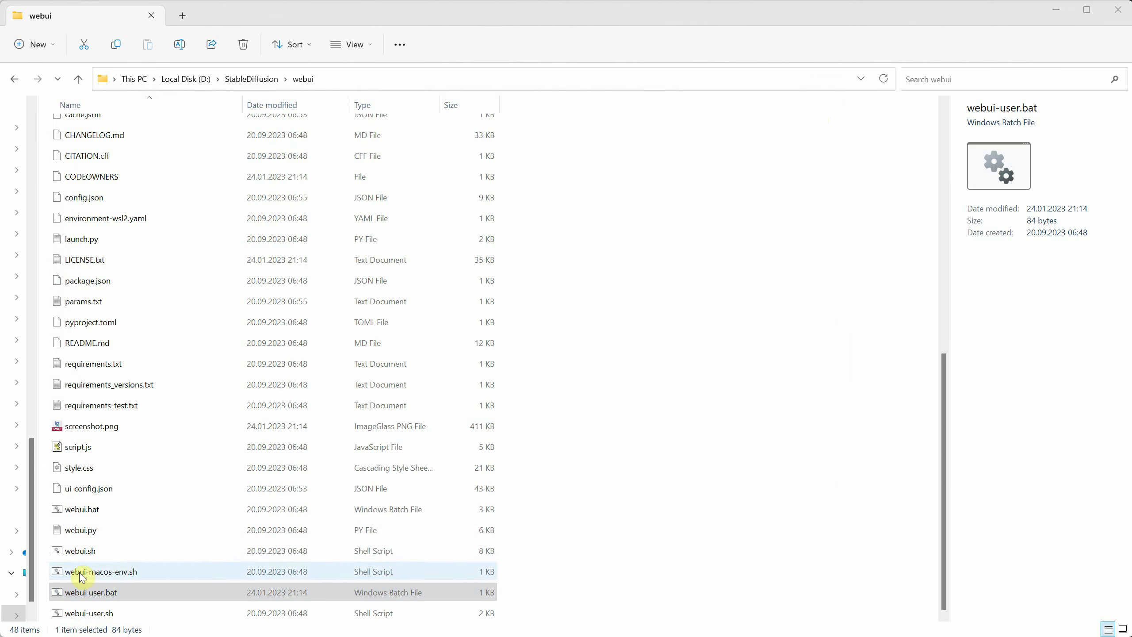
# - Open webui-user.bat in Notepad and copy the --xformers option from the wiki
pyautogui.rightClick(92, 598)
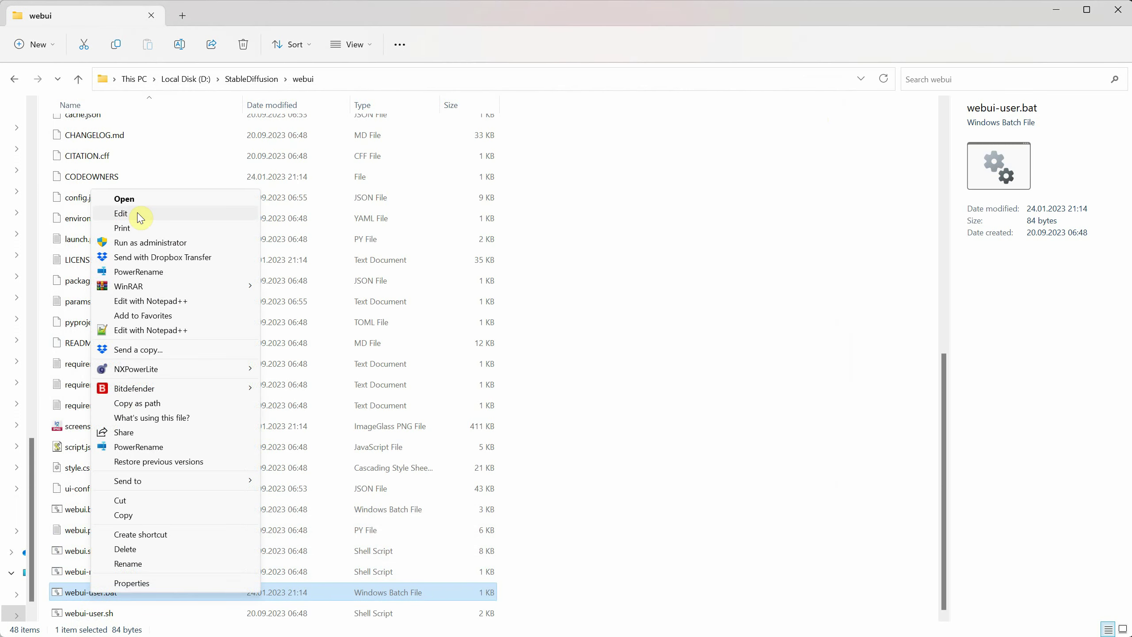
pyautogui.click(152, 214)
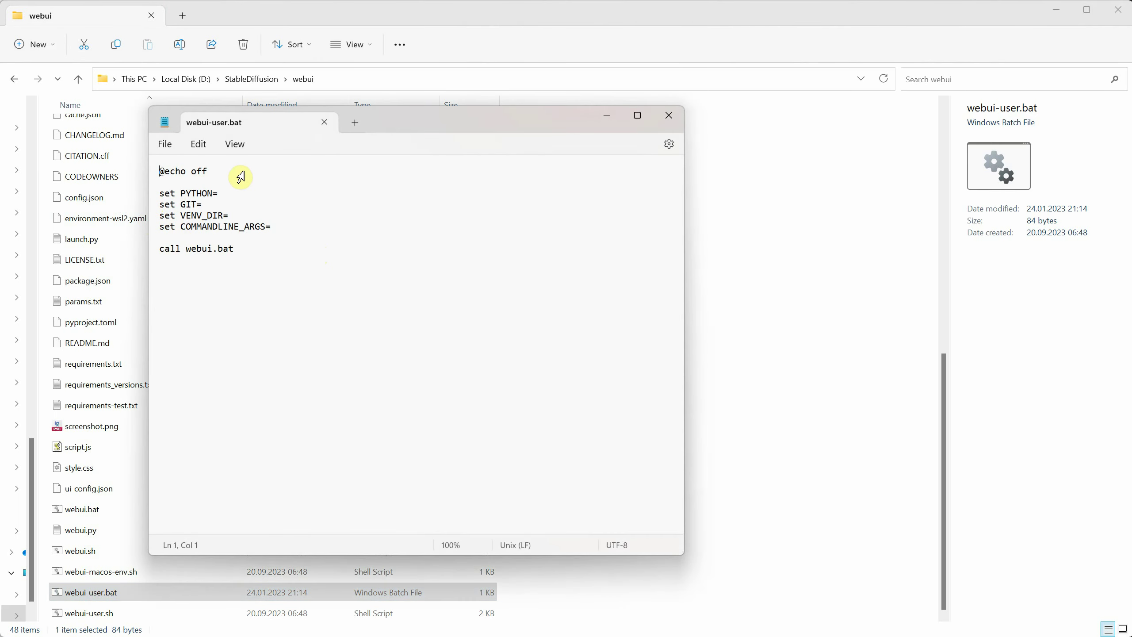
pyautogui.click(318, 224)
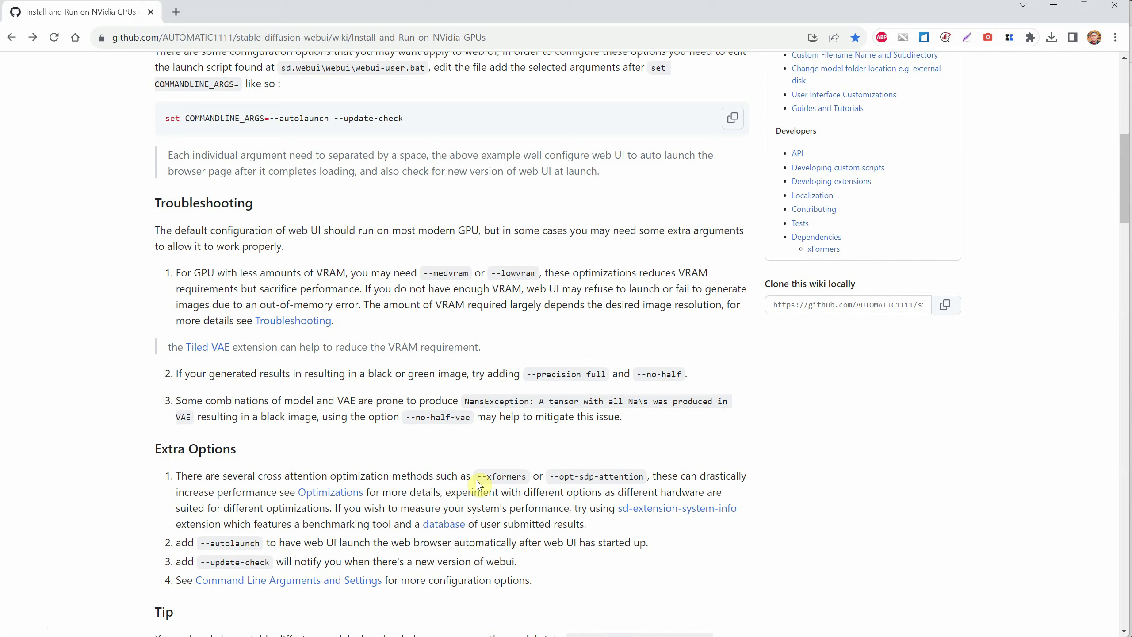
pyautogui.moveTo(477, 476); pyautogui.dragTo(527, 477)
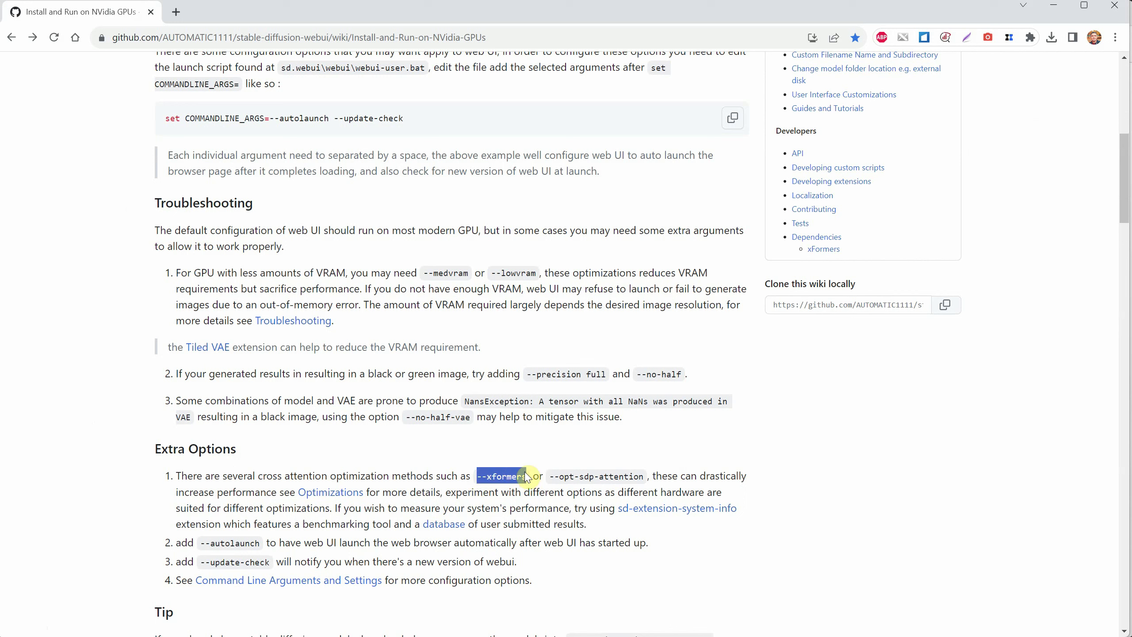
pyautogui.rightClick(501, 474)
pyautogui.click(532, 492)
# - Add --xformers to COMMANDLINE_ARGS in webui-user.bat, save it, and relaunch the script
pyautogui.hotkey('alt', 'Tab')
pyautogui.rightClick(104, 597)
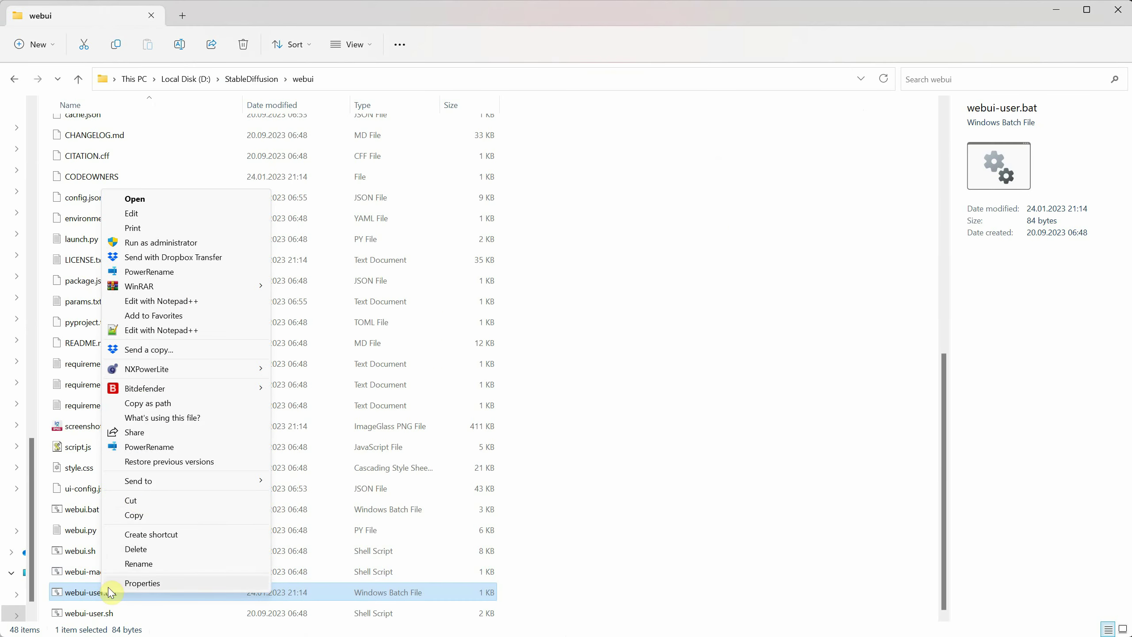
pyautogui.click(143, 215)
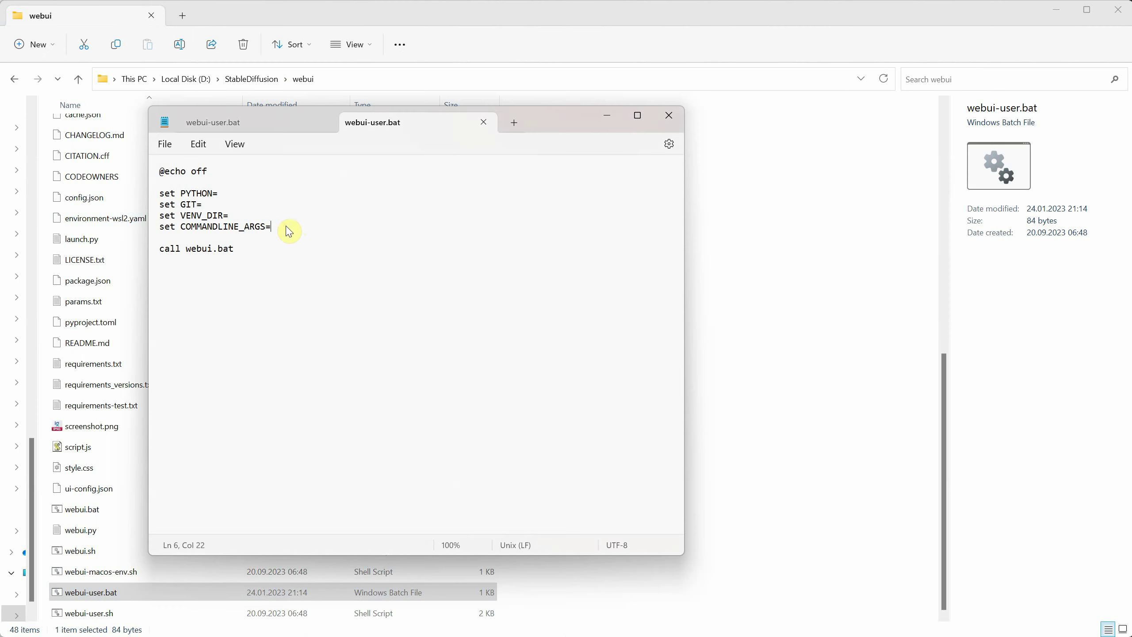
pyautogui.click(169, 151)
pyautogui.click(194, 240)
pyautogui.click(669, 115)
pyautogui.doubleClick(91, 597)
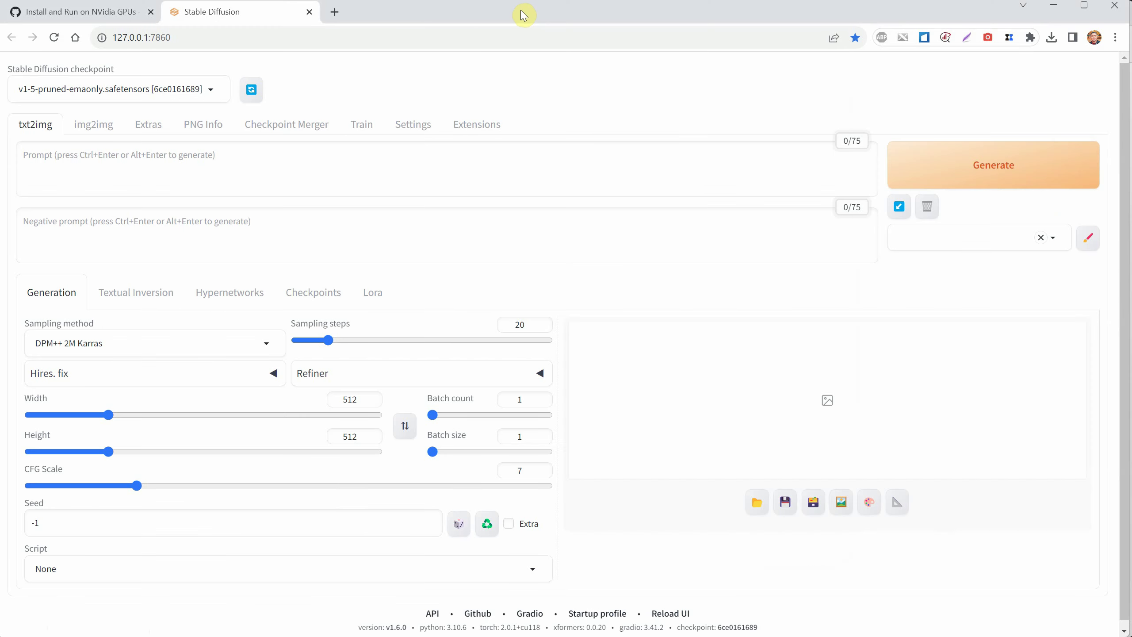
# - Enter the cute cartoon cat prompt and generate two images, watching the console output
pyautogui.click(369, 166)
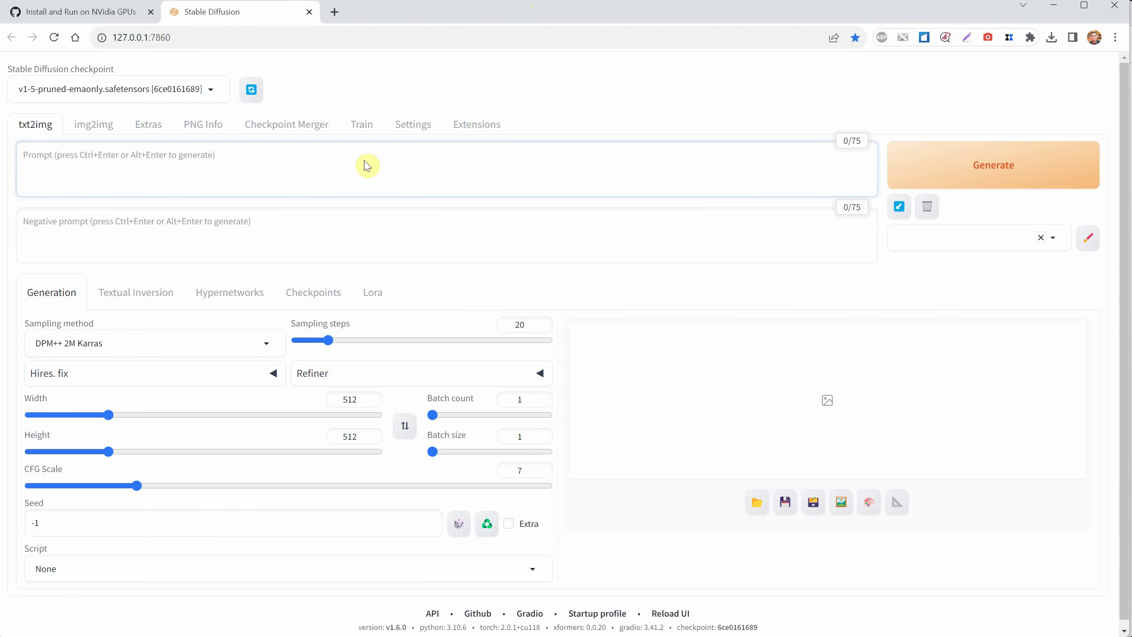
pyautogui.write('cute cartoon cat, digital painting')
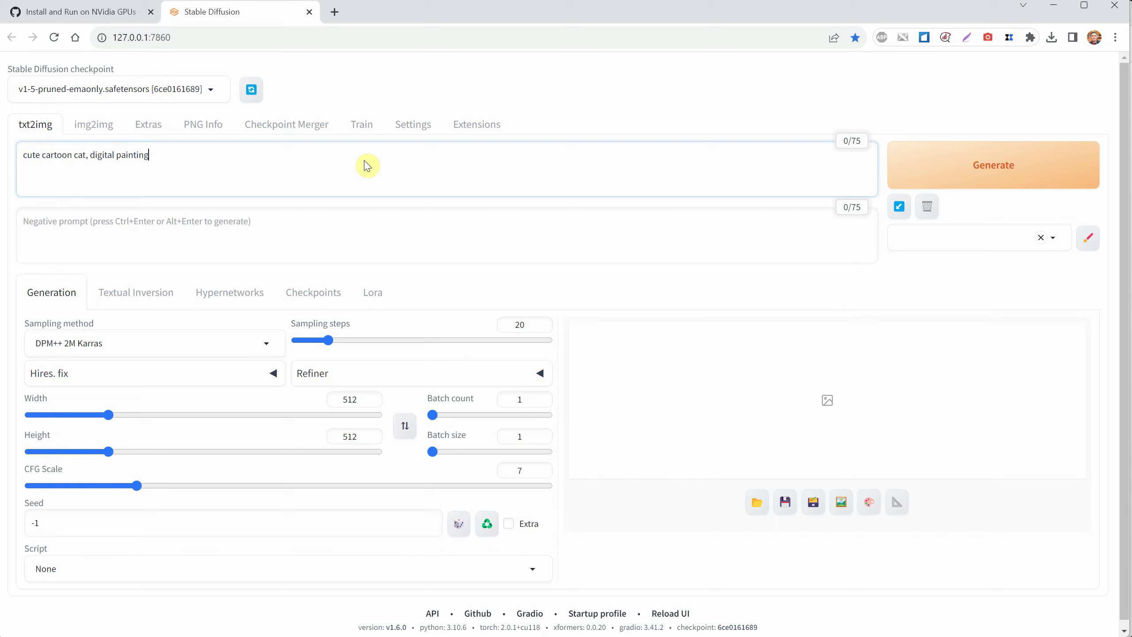
pyautogui.click(963, 167)
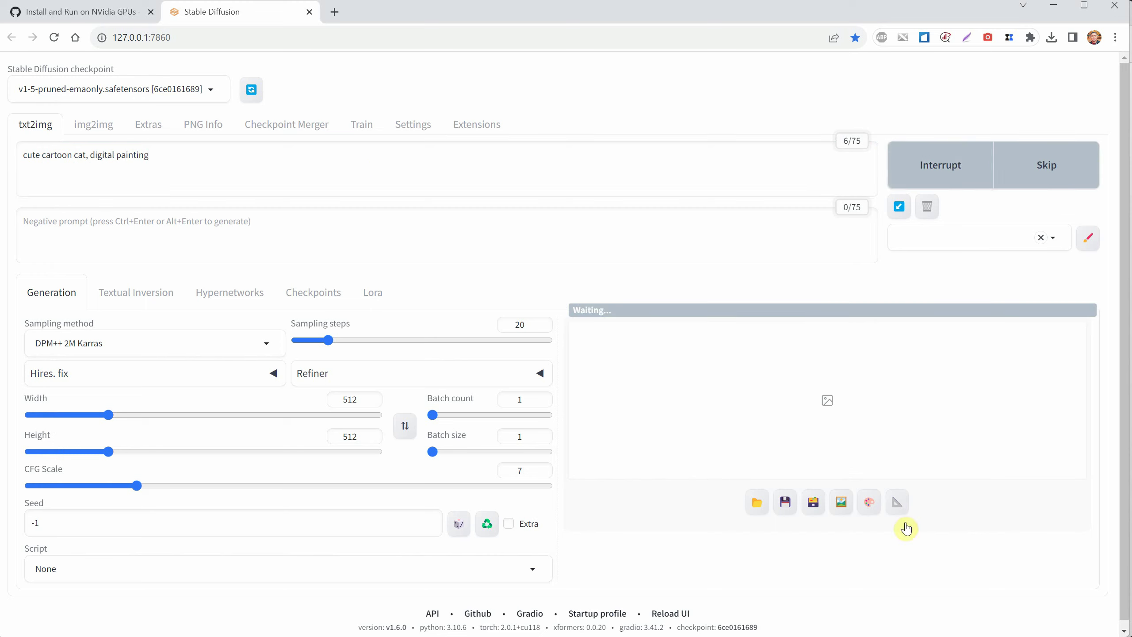
pyautogui.hotkey('alt', 'Tab')
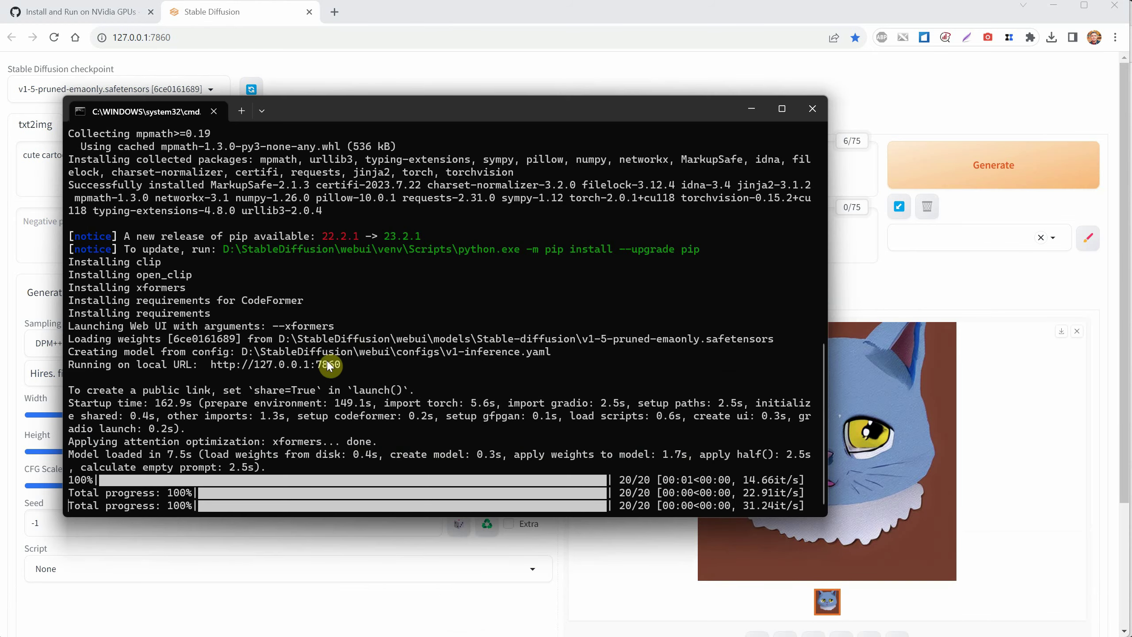
pyautogui.click(960, 169)
pyautogui.hotkey('alt', 'Tab')
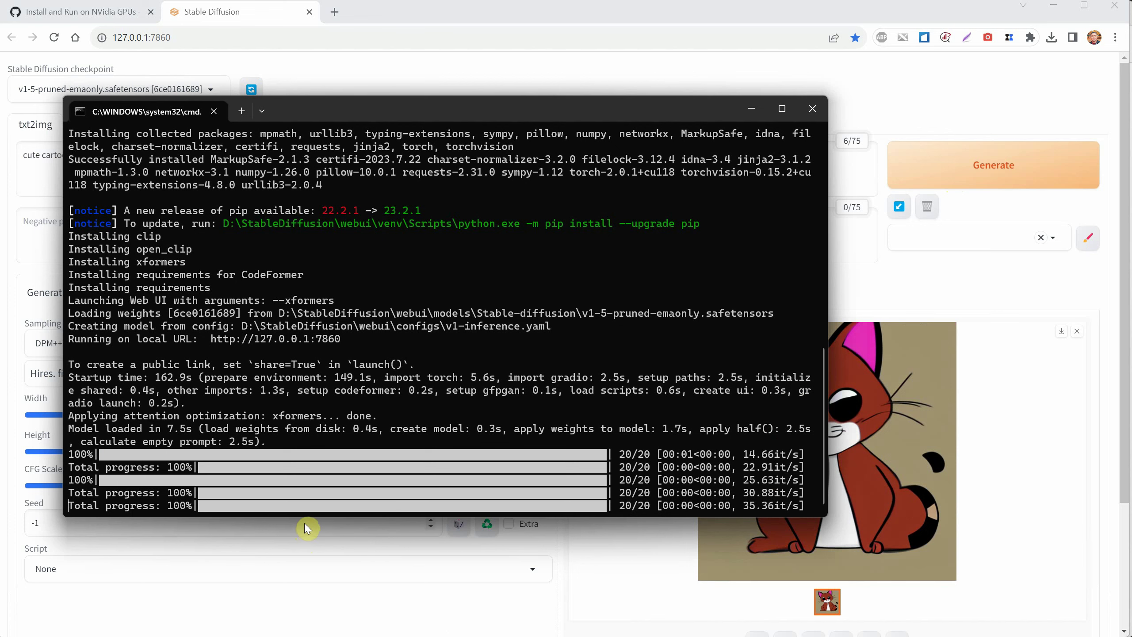
pyautogui.click(939, 93)
# - Check the 0.9 sec generation time, then generate another image, a grey tabby cat
pyautogui.scroll(-3, 963, 439)
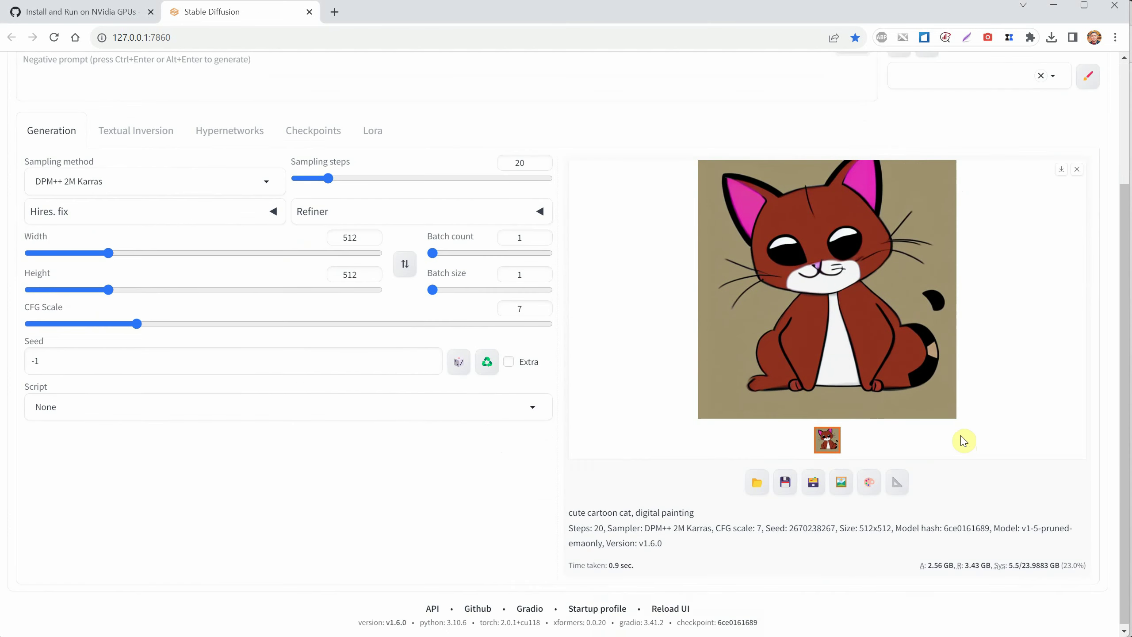
pyautogui.moveTo(633, 565); pyautogui.dragTo(610, 576)
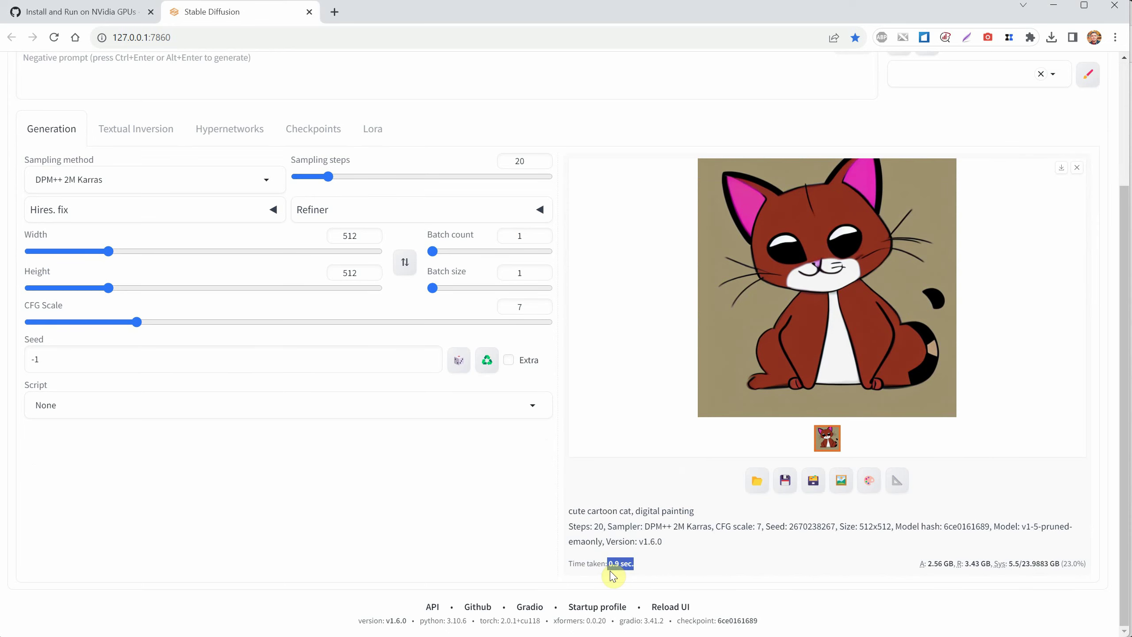
pyautogui.scroll(2, 714, 508)
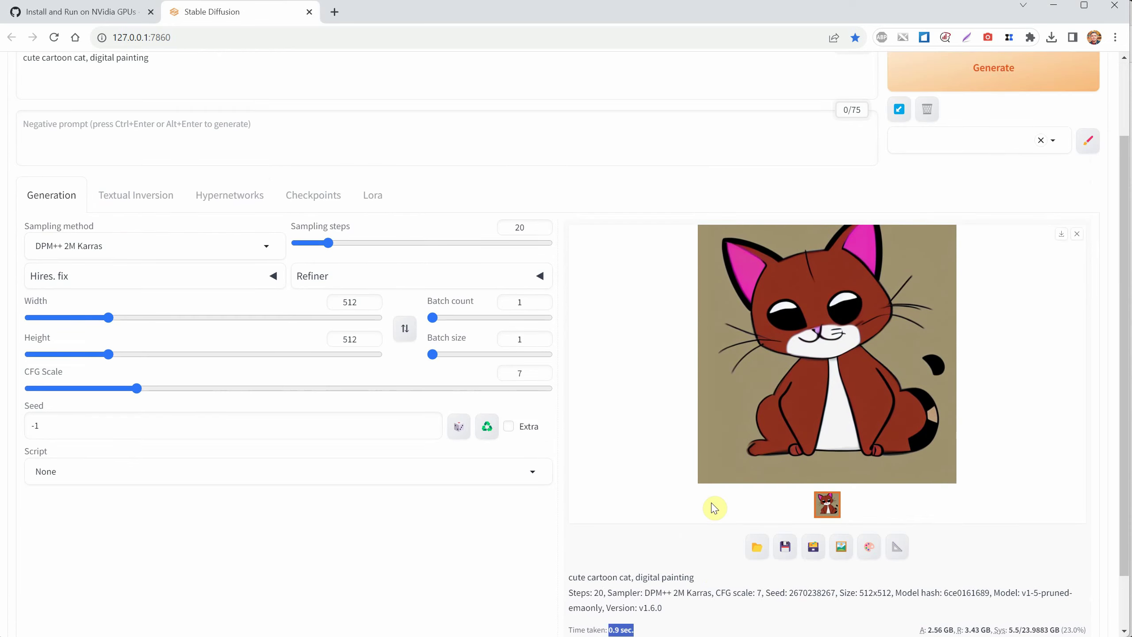
pyautogui.click(929, 78)
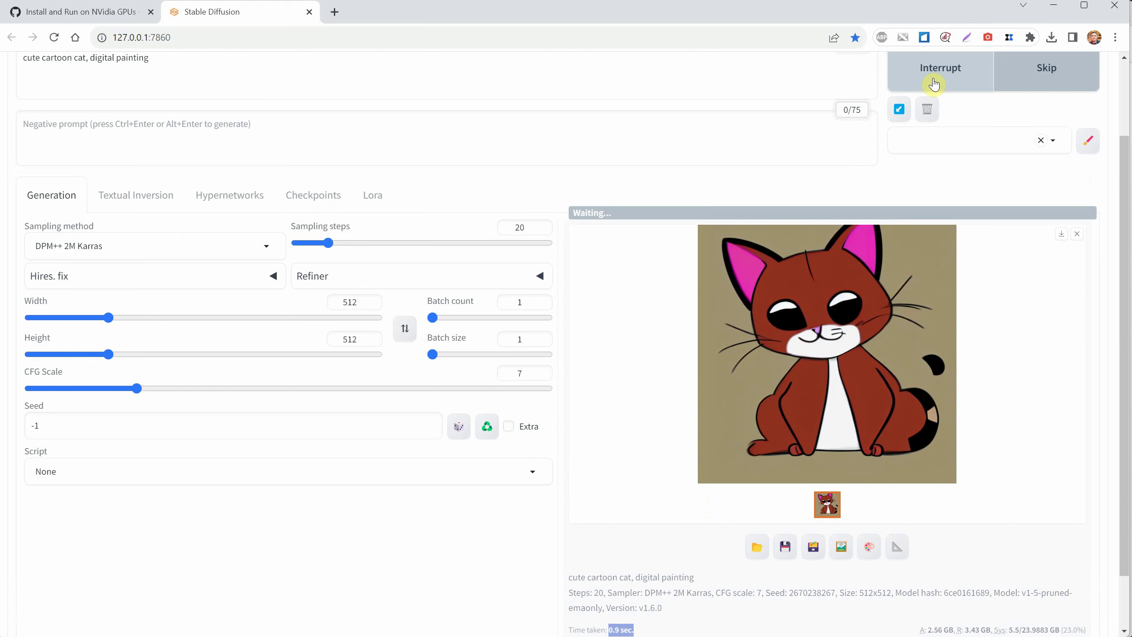
pyautogui.scroll(-2, 636, 560)
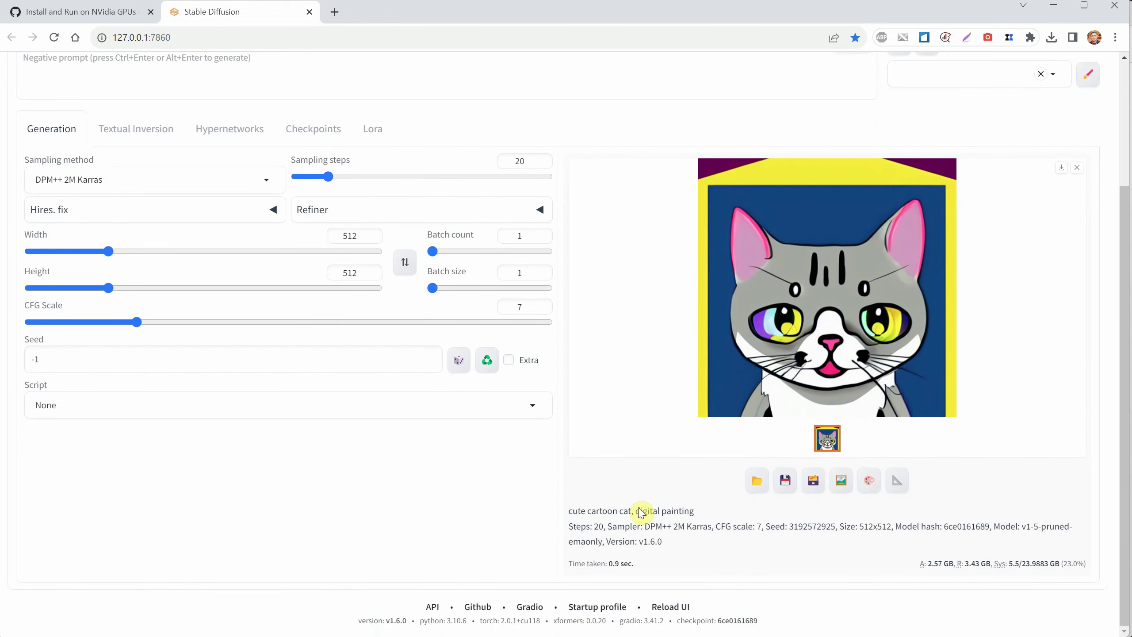
pyautogui.scroll(5, 698, 437)
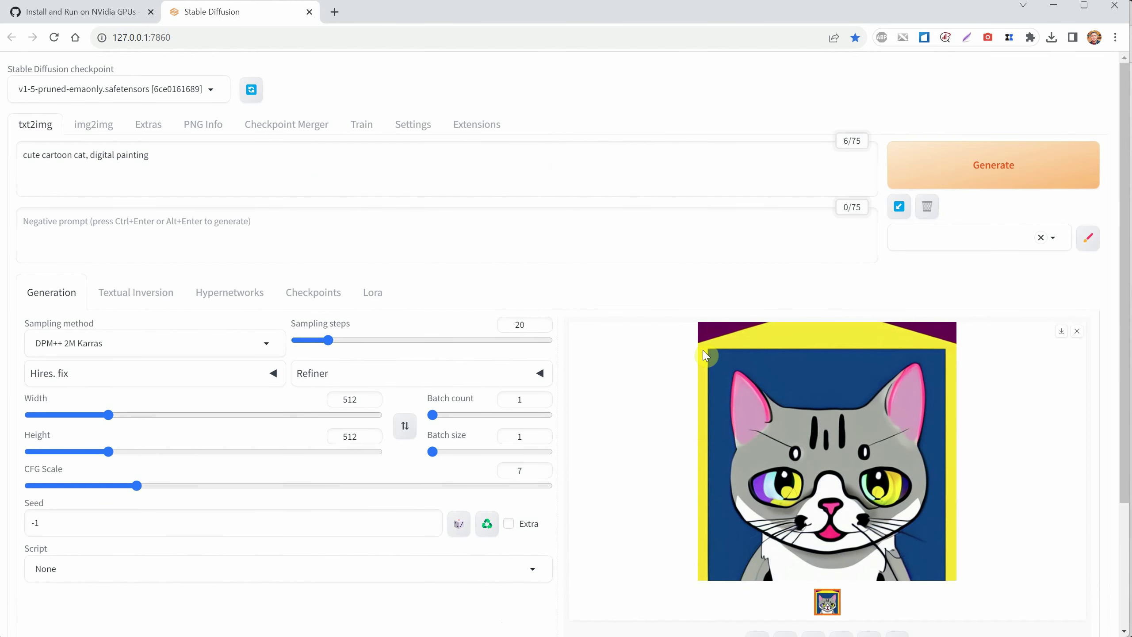
# - Generate the cartoon cat at 768×768
pyautogui.moveTo(359, 400); pyautogui.dragTo(328, 406)
pyautogui.write('768')
pyautogui.press('Tab')
pyautogui.press('Tab')
pyautogui.write('768')
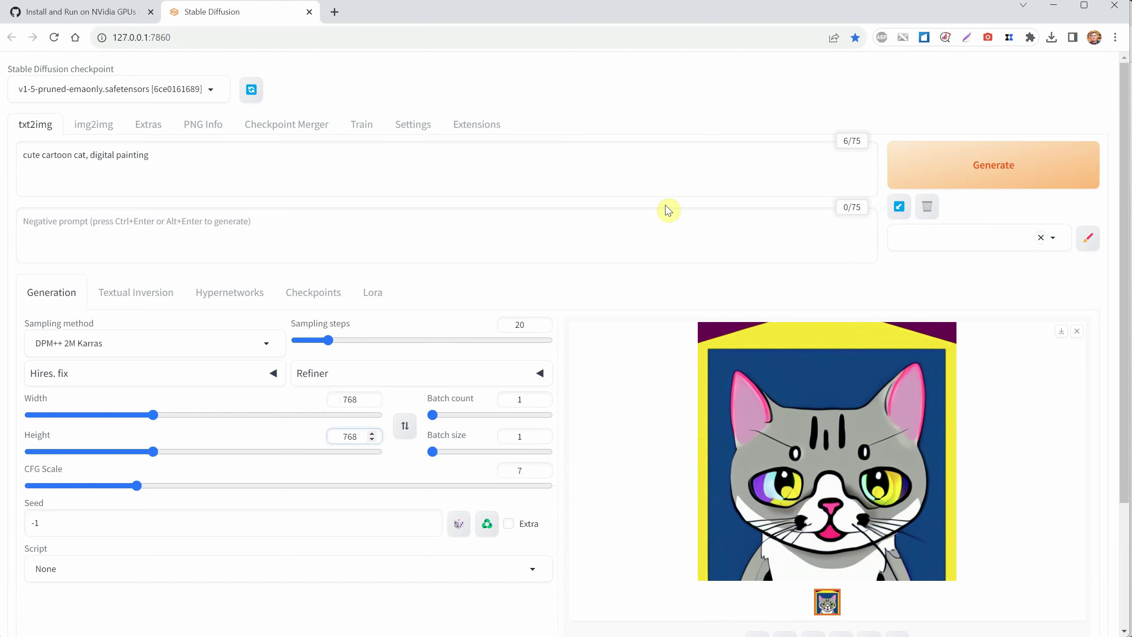
pyautogui.click(946, 178)
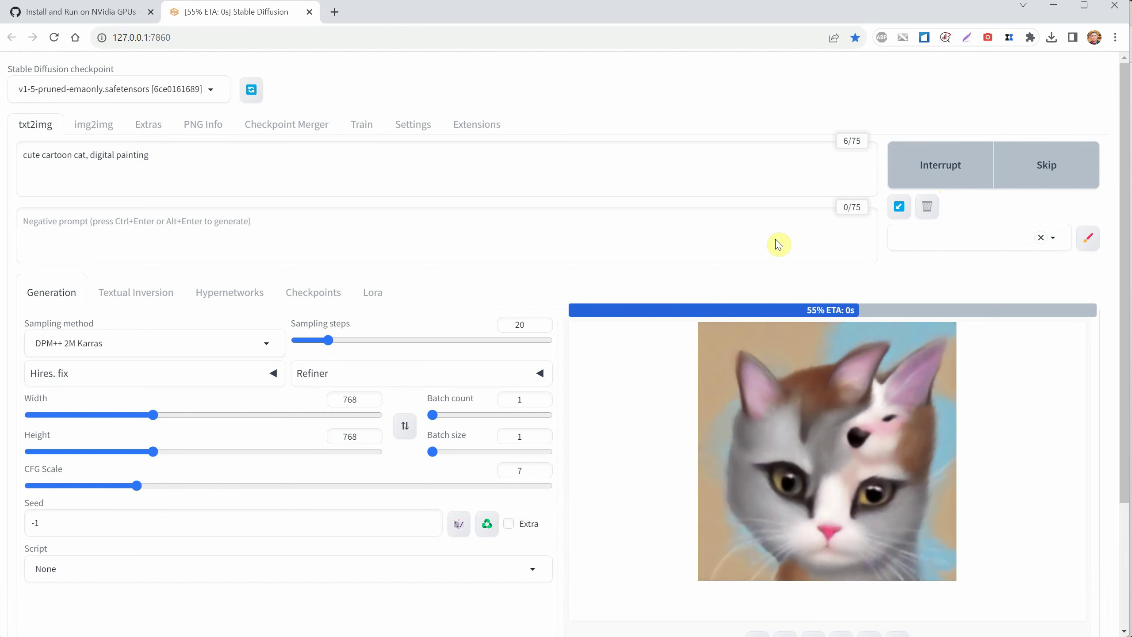
# - Generate the cat at 768×512, then swap dimensions and generate a 512×768 portrait
pyautogui.scroll(-3, 787, 259)
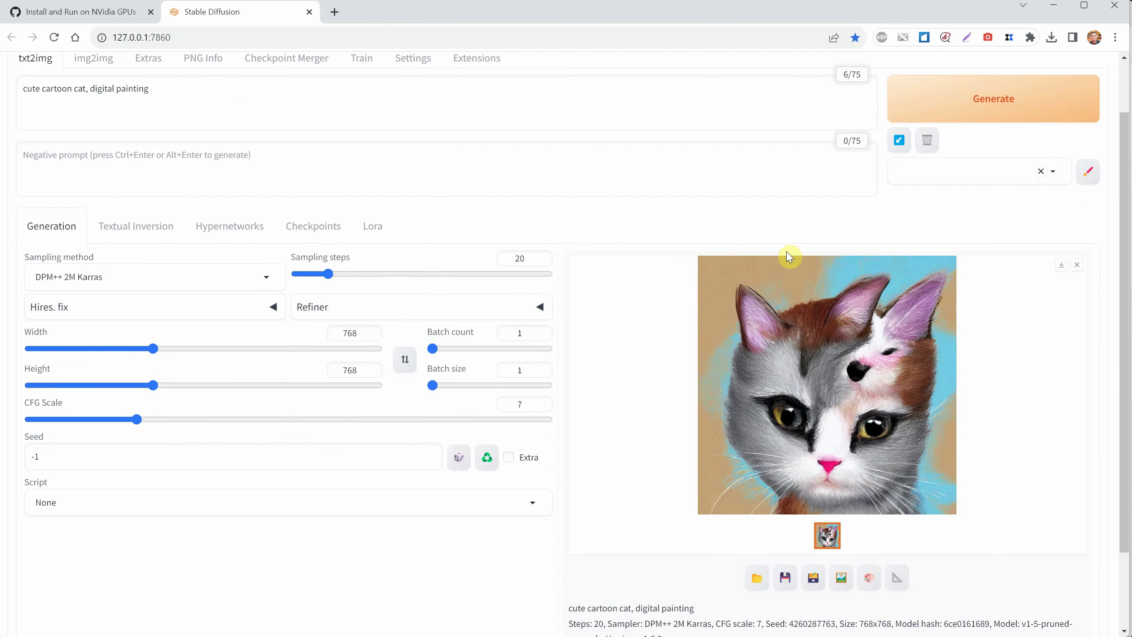
pyautogui.scroll(3, 787, 251)
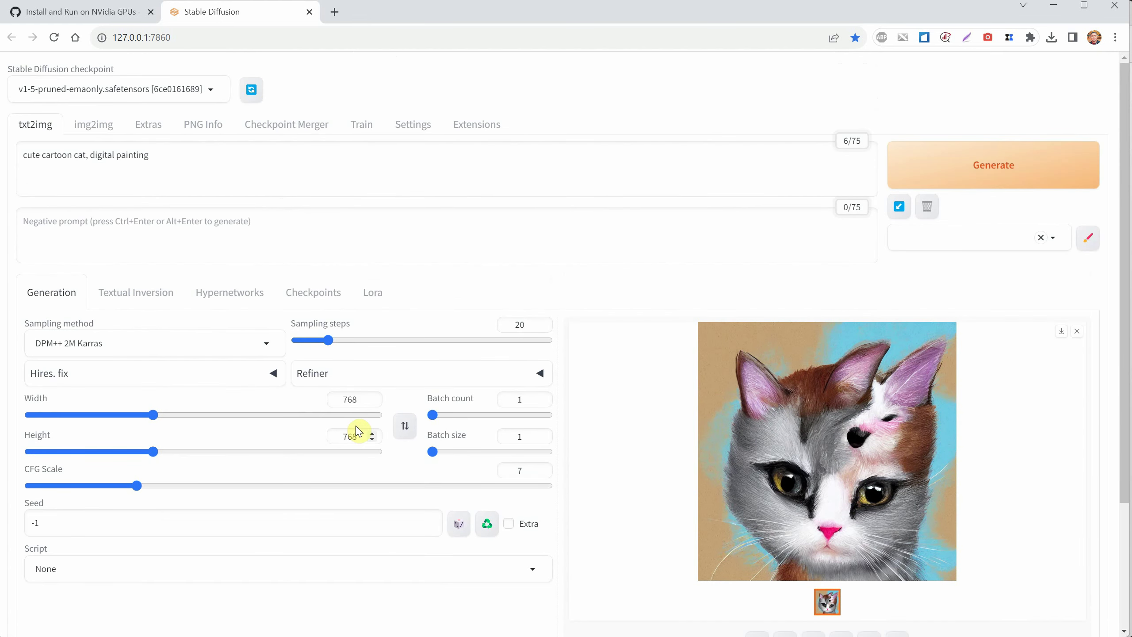
pyautogui.doubleClick(356, 433)
pyautogui.write('512')
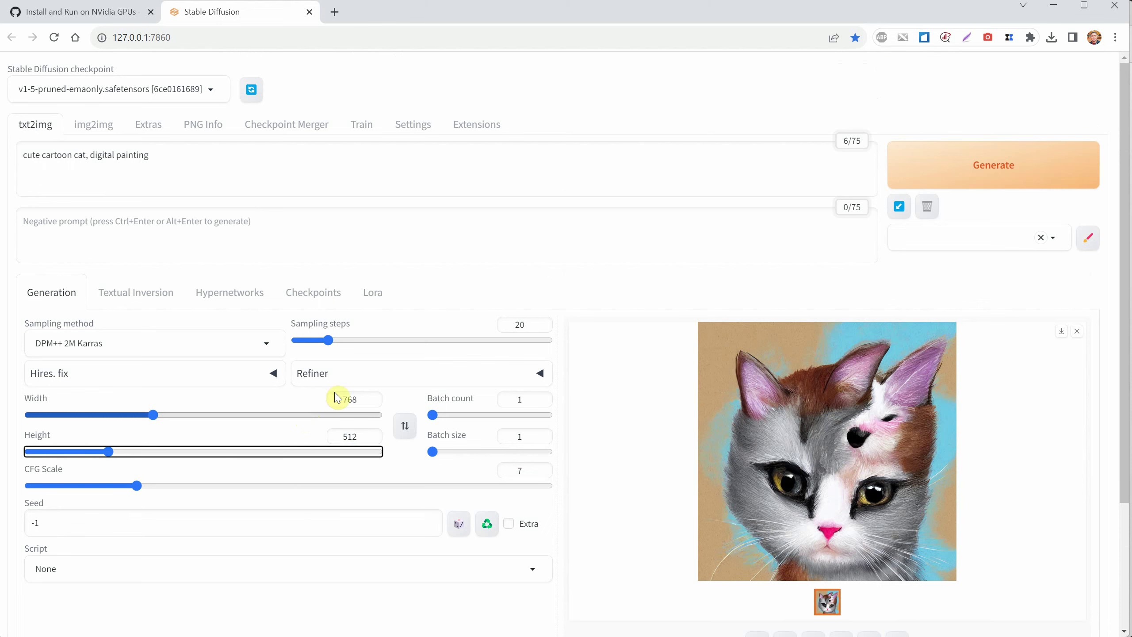
pyautogui.click(970, 166)
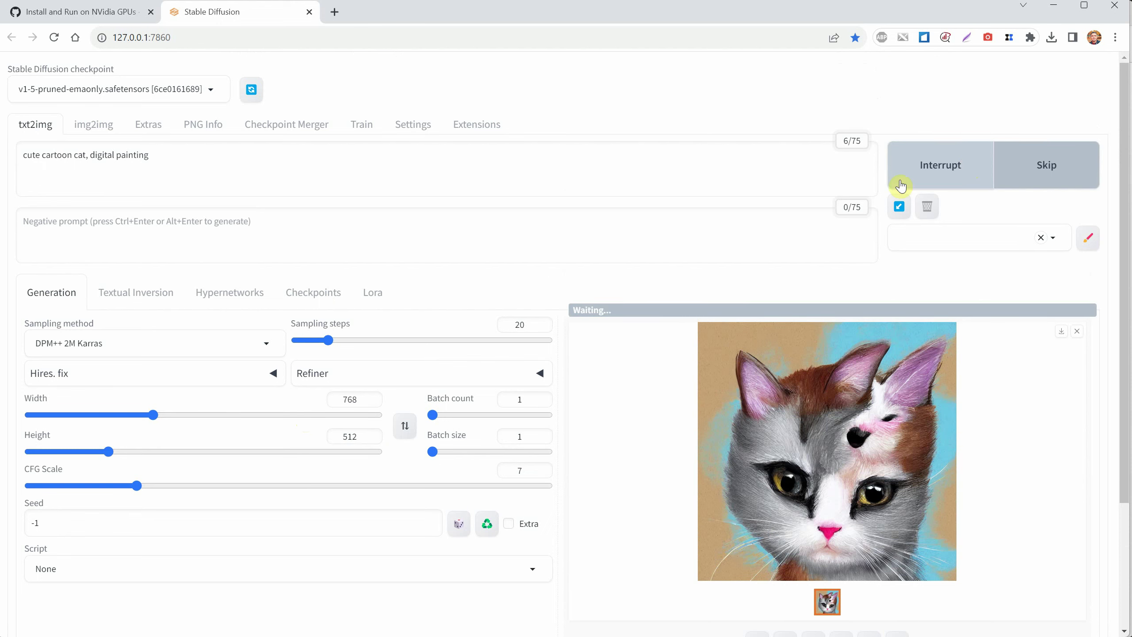
pyautogui.click(400, 425)
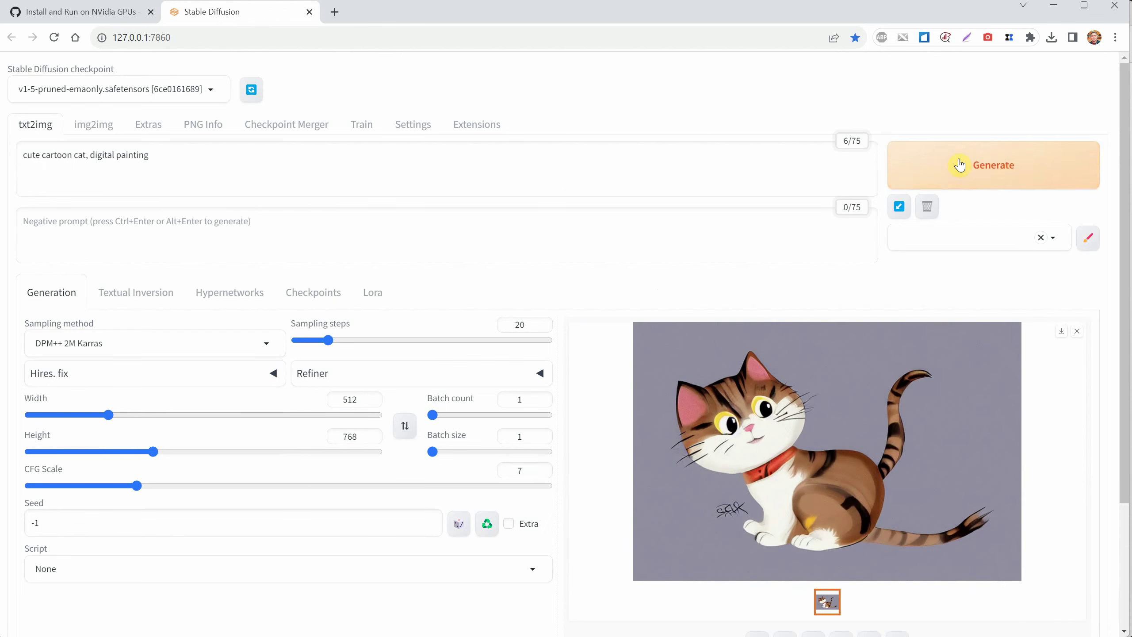
pyautogui.click(996, 152)
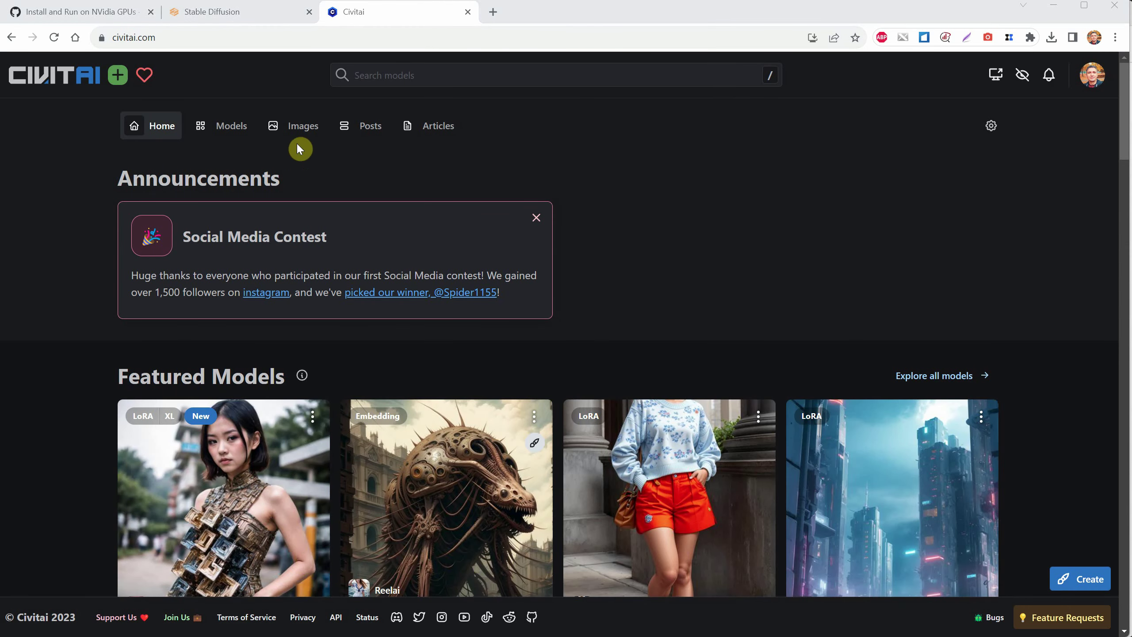
# - Filter Civitai's model listing to Checkpoint type and SDXL 1.0 base models
pyautogui.click(221, 129)
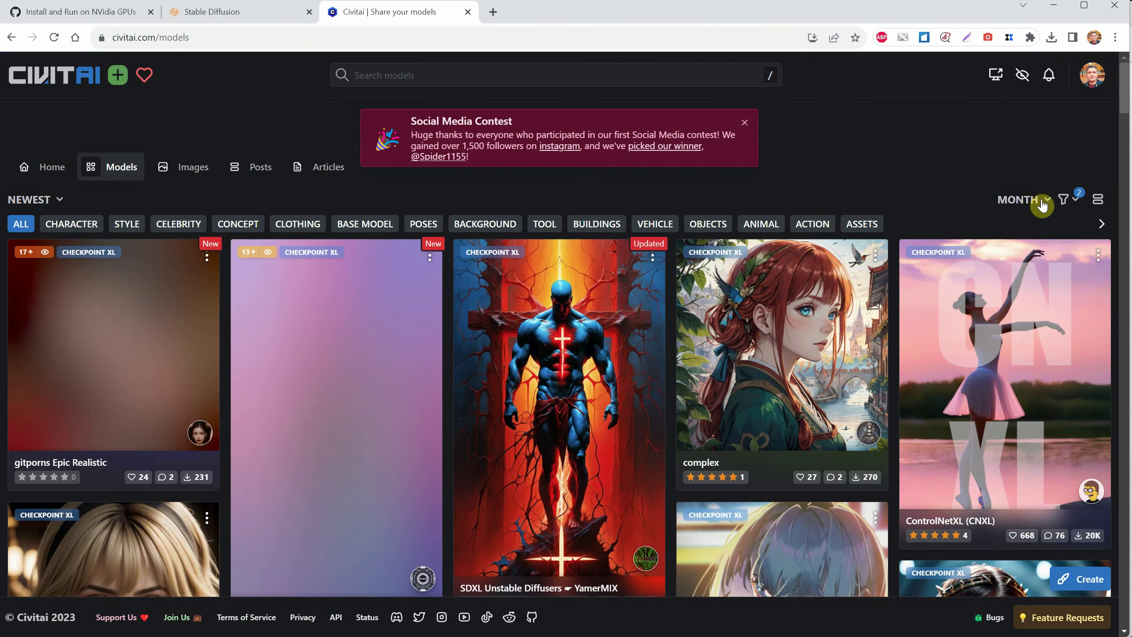
pyautogui.click(1042, 204)
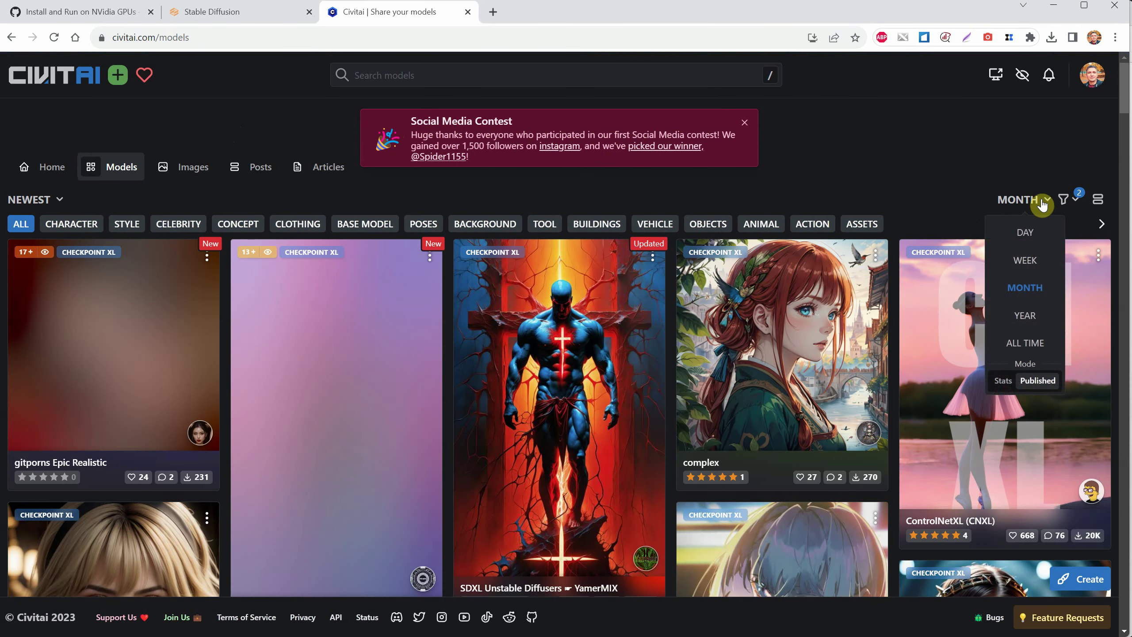
pyautogui.click(1029, 287)
pyautogui.click(1077, 206)
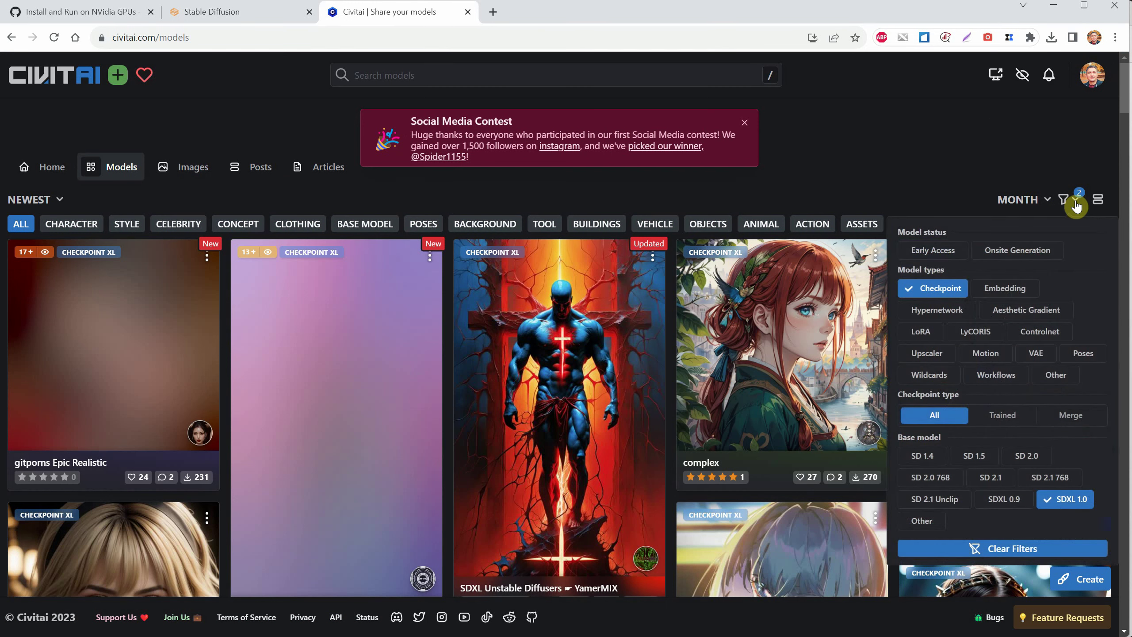
pyautogui.click(941, 290)
pyautogui.click(941, 290)
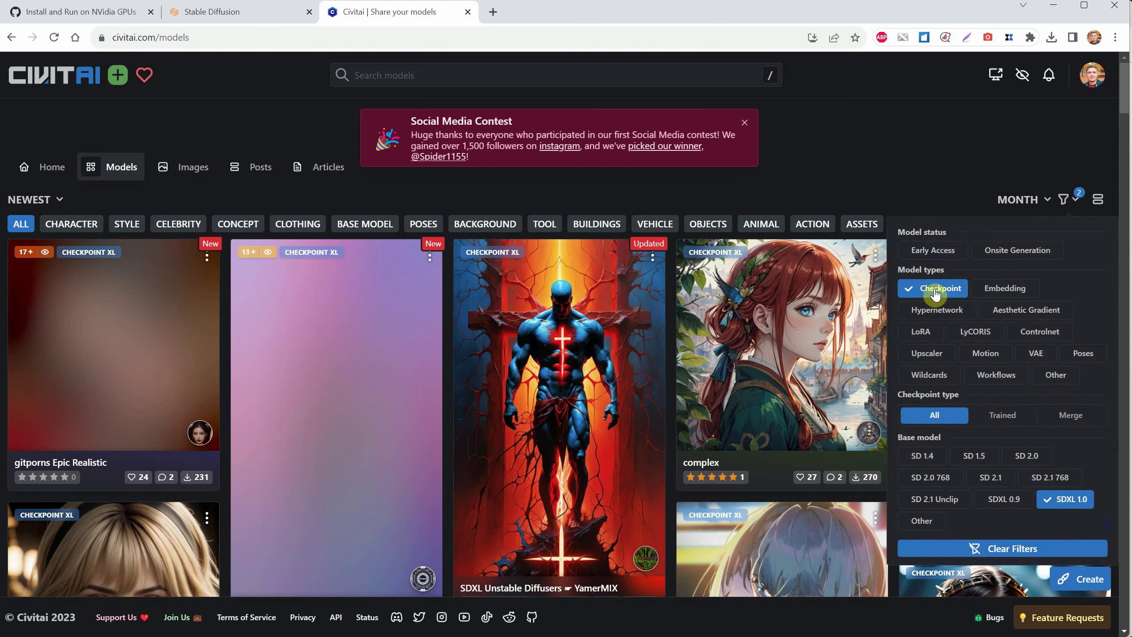
pyautogui.click(1056, 500)
pyautogui.click(976, 456)
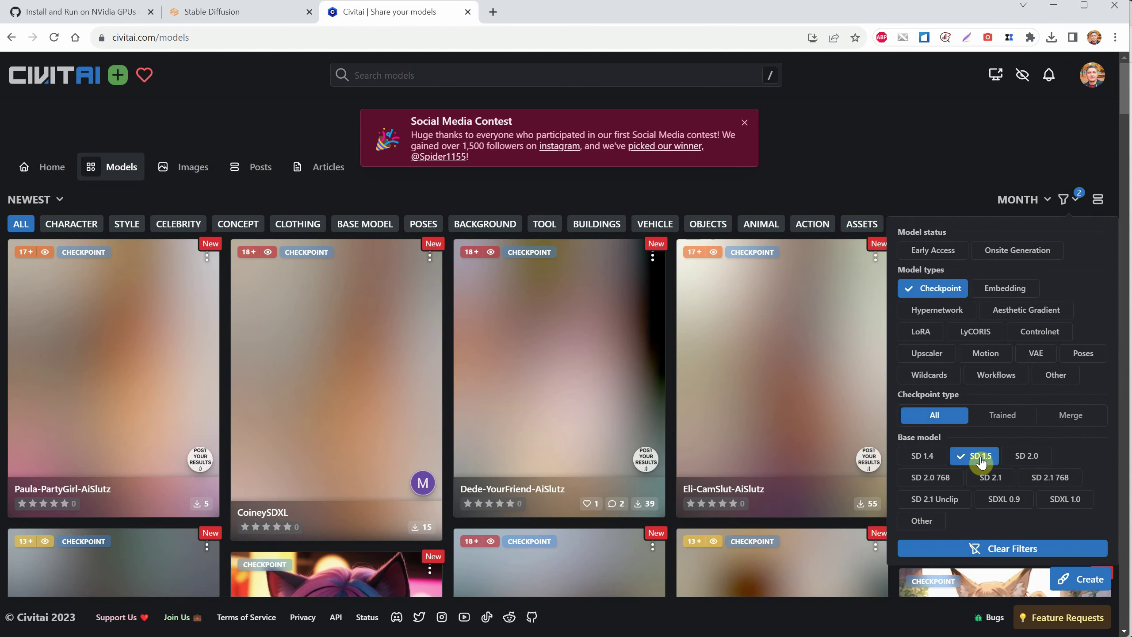
pyautogui.click(977, 457)
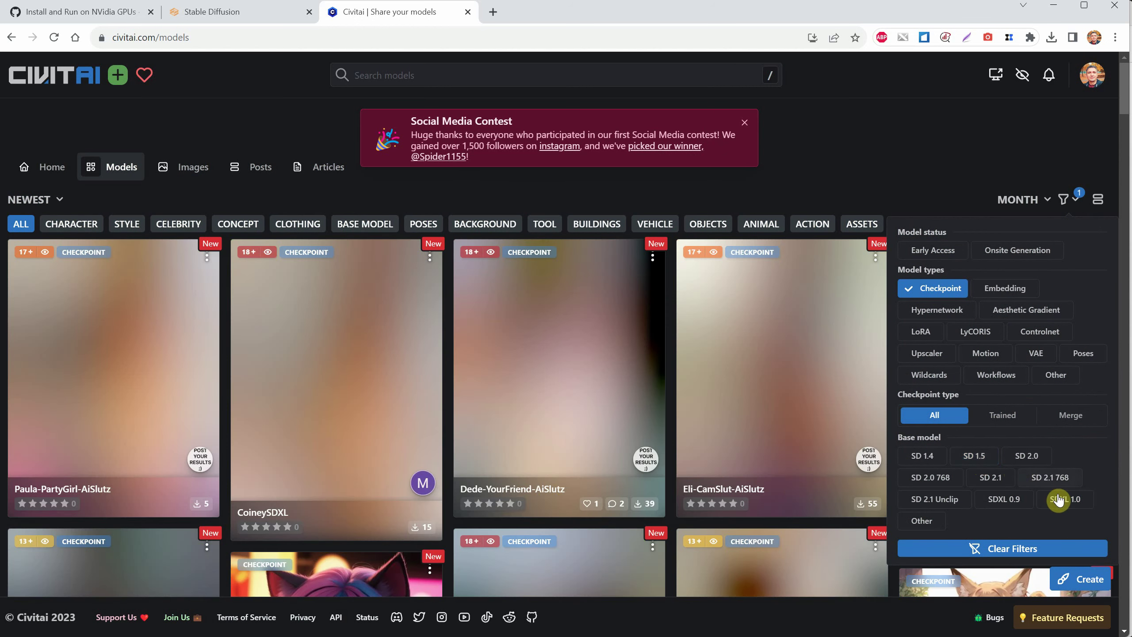
pyautogui.click(1061, 502)
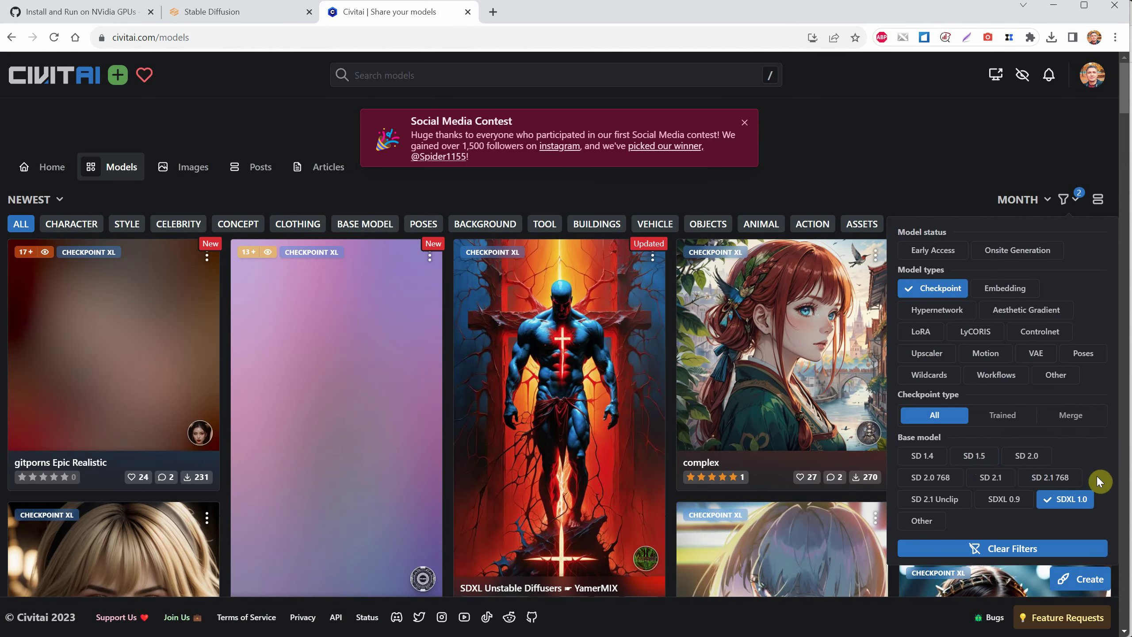
pyautogui.click(689, 200)
# - Sort the filtered models by Most Downloaded
pyautogui.click(57, 202)
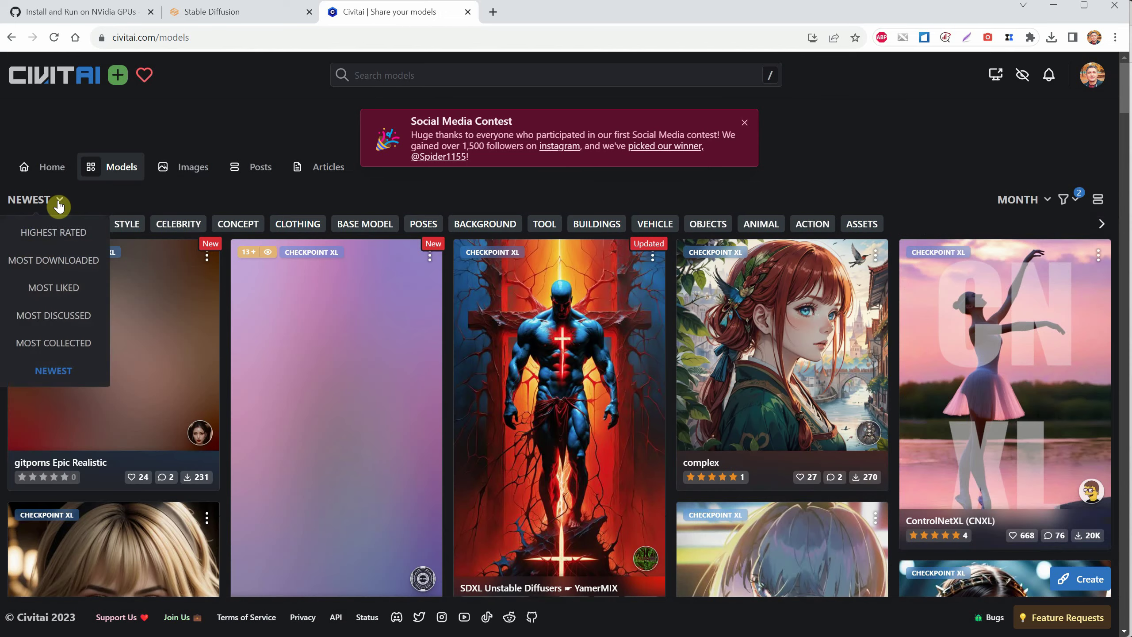
pyautogui.click(52, 233)
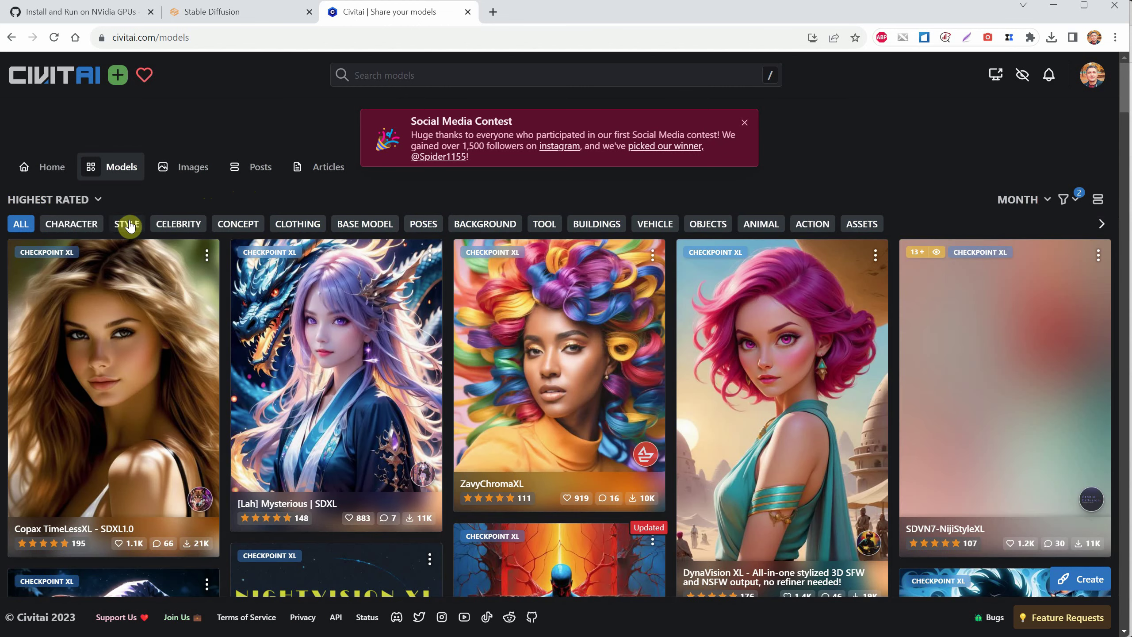
pyautogui.click(92, 204)
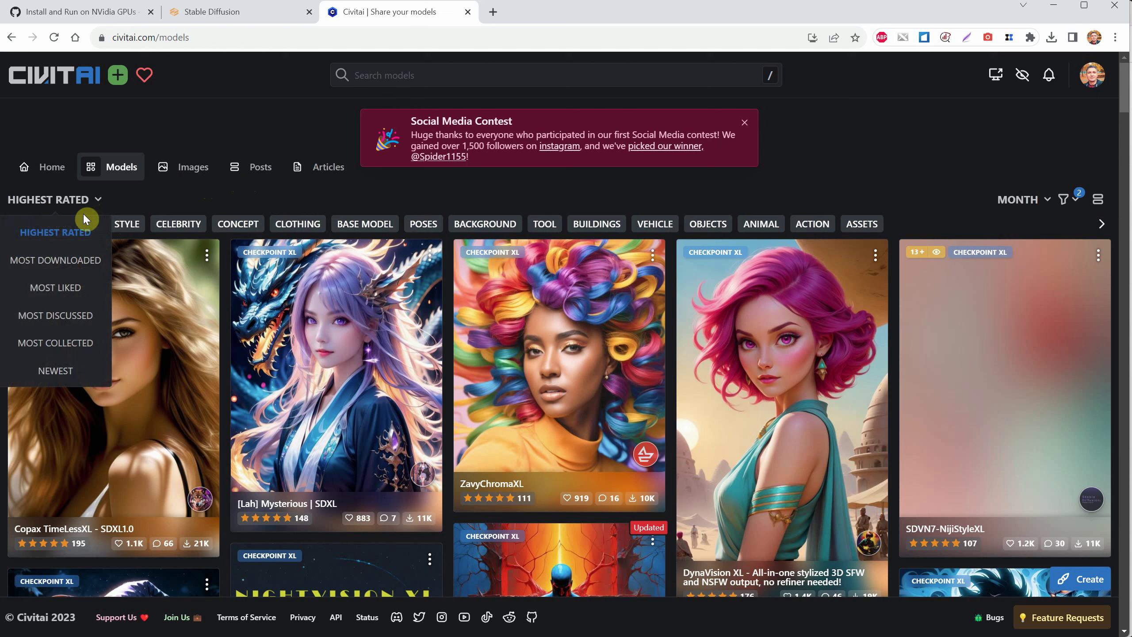
pyautogui.click(66, 260)
# - Open the Juggernaut XL page and start its 6.46 GB checkpoint download
pyautogui.click(144, 366)
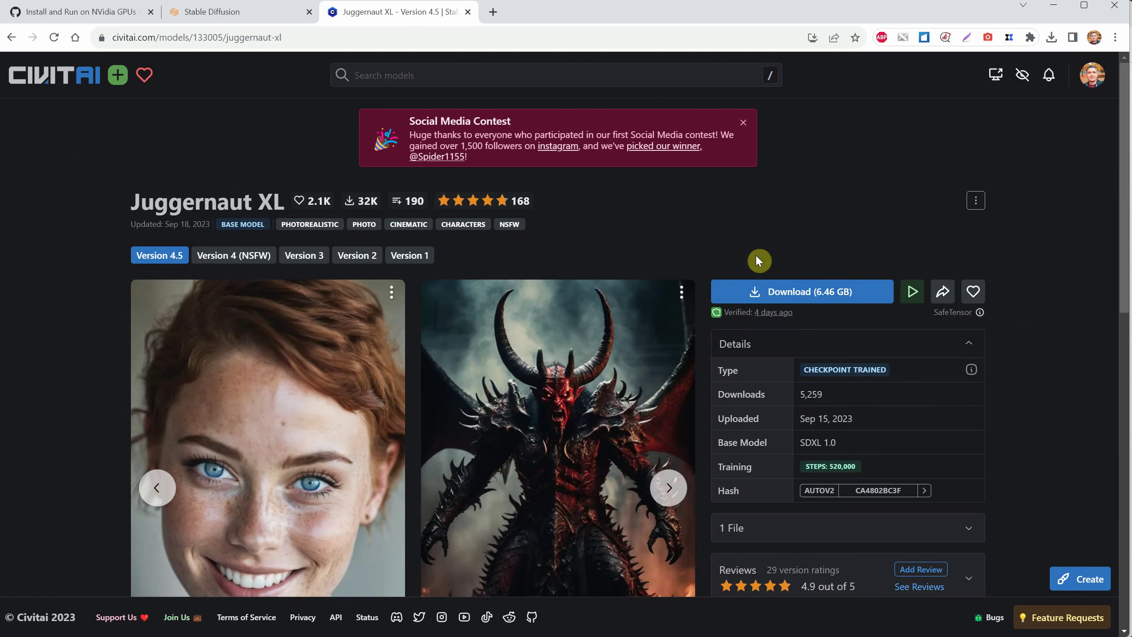
pyautogui.click(781, 296)
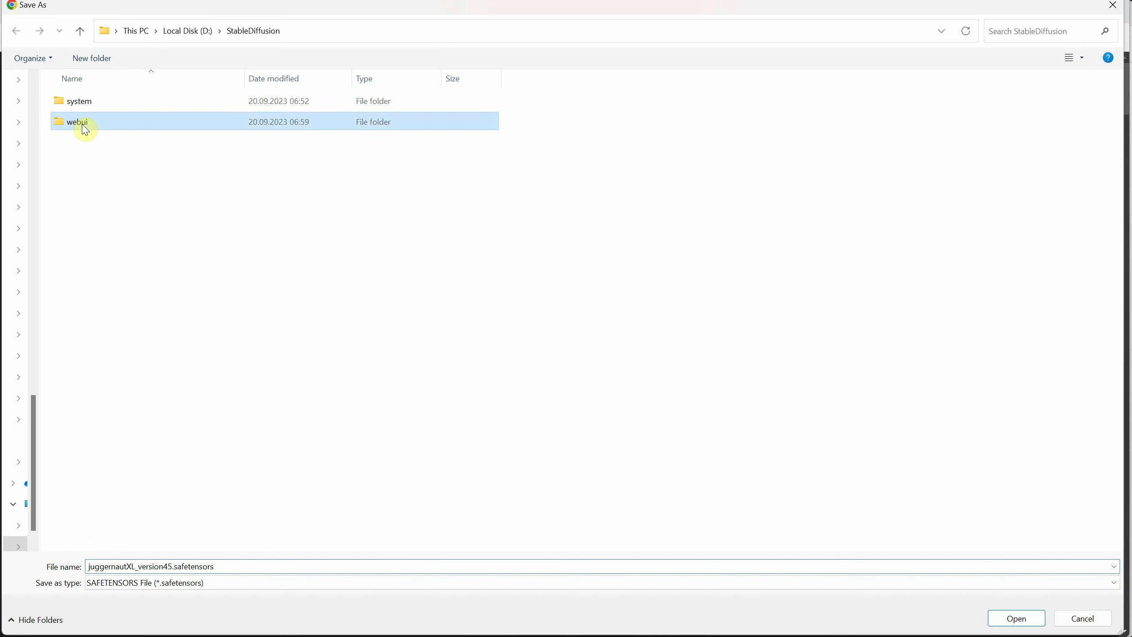
# - Save juggernautXL_version45.safetensors unchanged into webui\models\Stable-diffusion
pyautogui.doubleClick(86, 129)
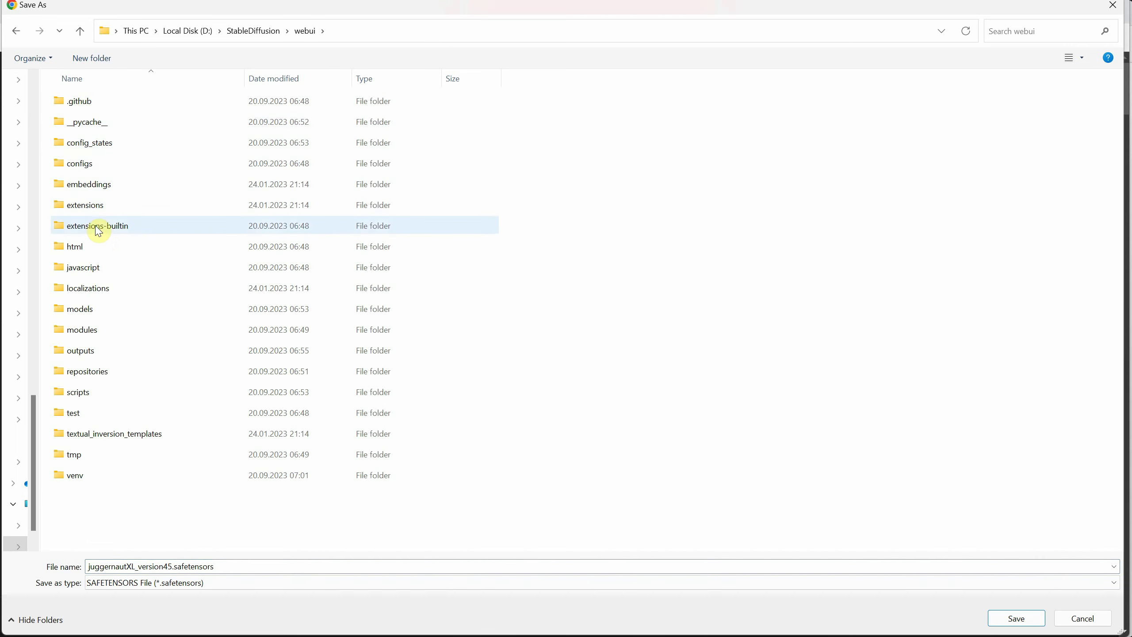
pyautogui.doubleClick(89, 310)
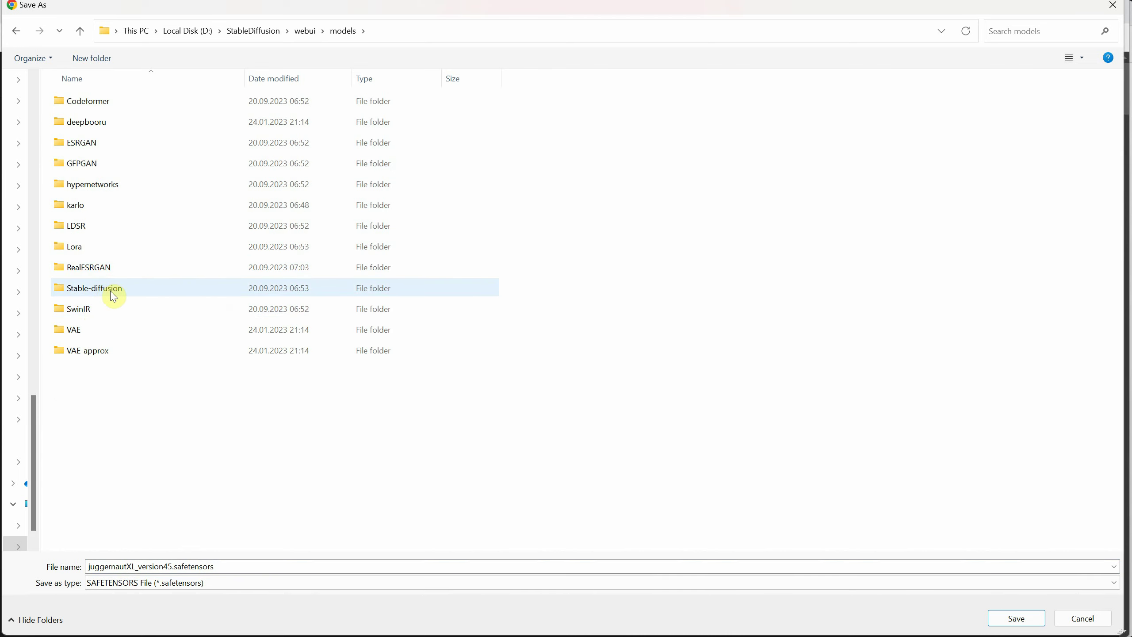
pyautogui.click(99, 295)
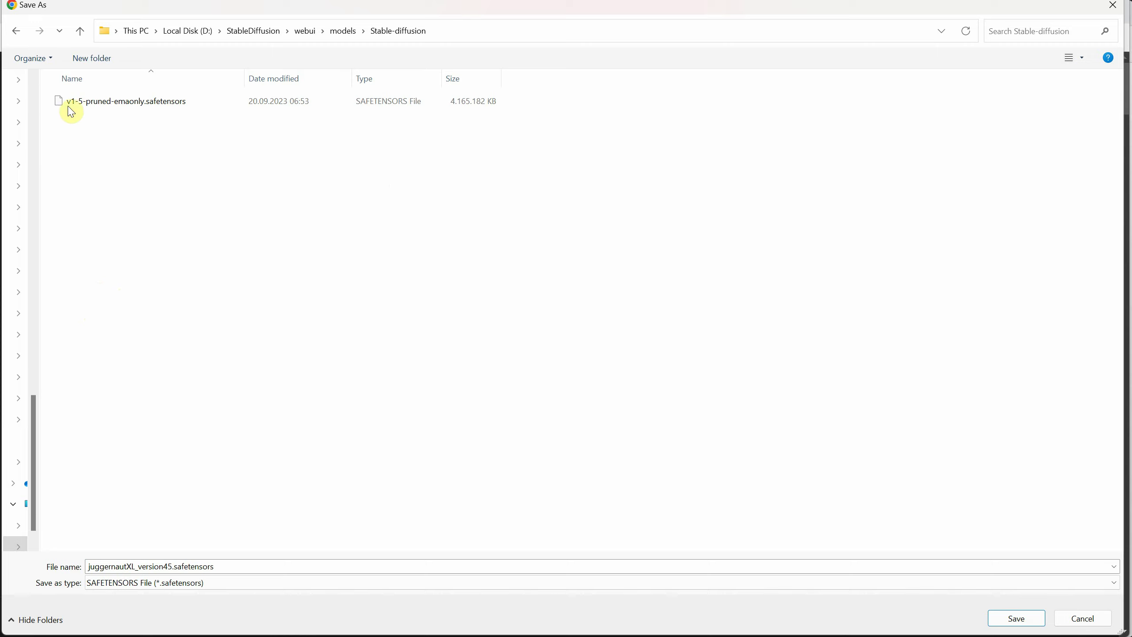
pyautogui.click(223, 568)
pyautogui.click(181, 568)
pyautogui.moveTo(170, 566); pyautogui.dragTo(233, 565)
pyautogui.click(310, 506)
pyautogui.click(1009, 618)
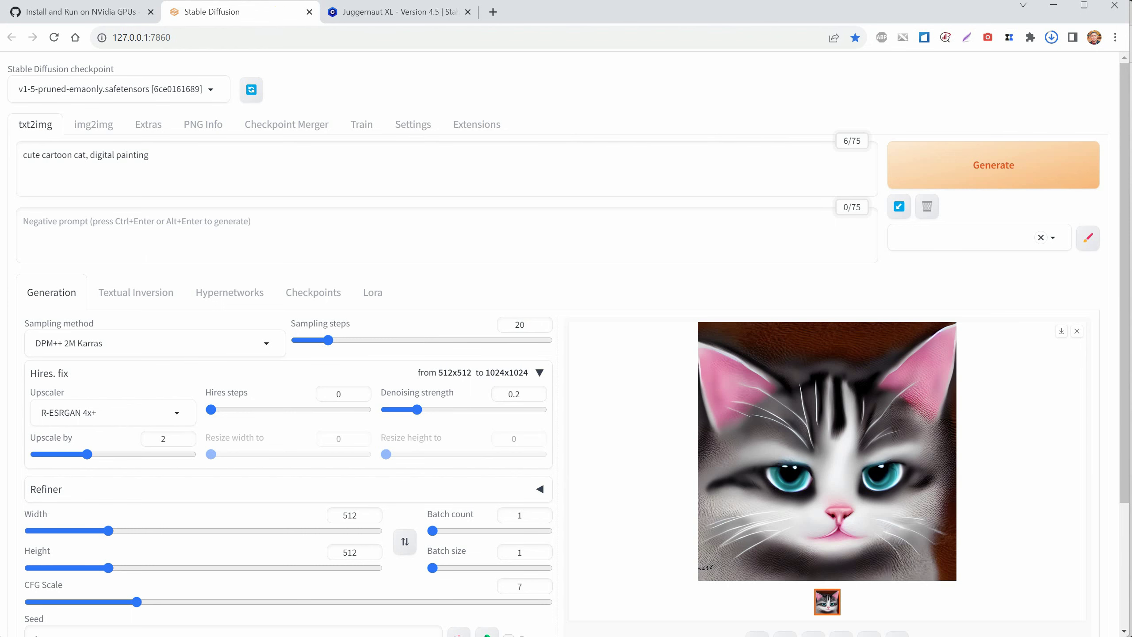
# - Set Width and Height to 1024
pyautogui.click(540, 371)
pyautogui.press('Tab')
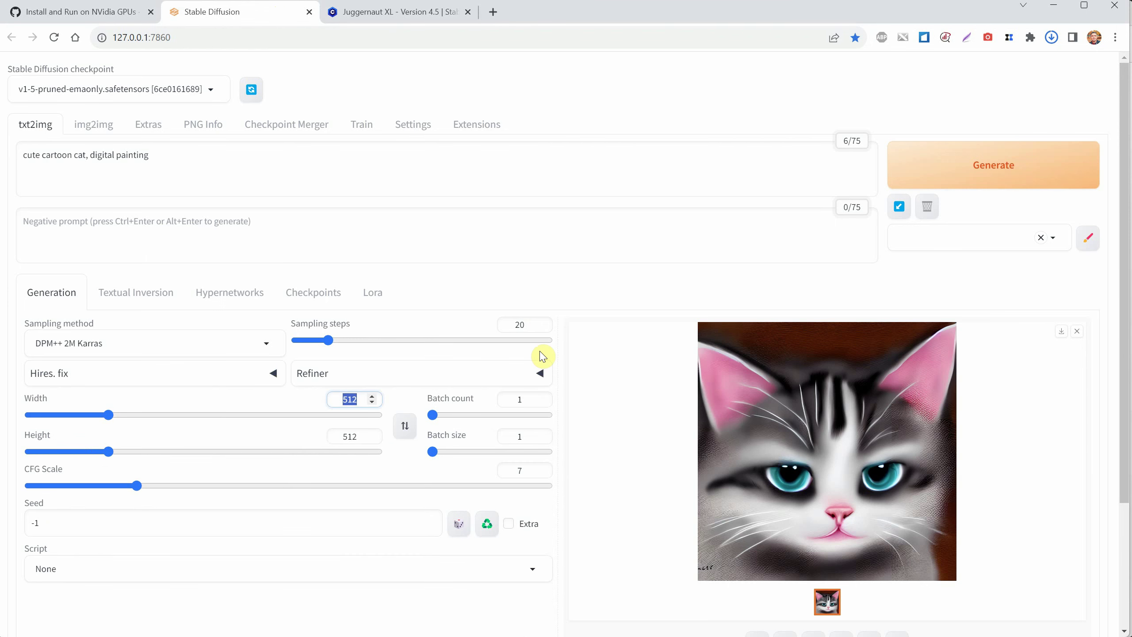
pyautogui.write('1024')
pyautogui.press('Tab')
pyautogui.press('Tab')
pyautogui.write('1024')
pyautogui.press('Tab')
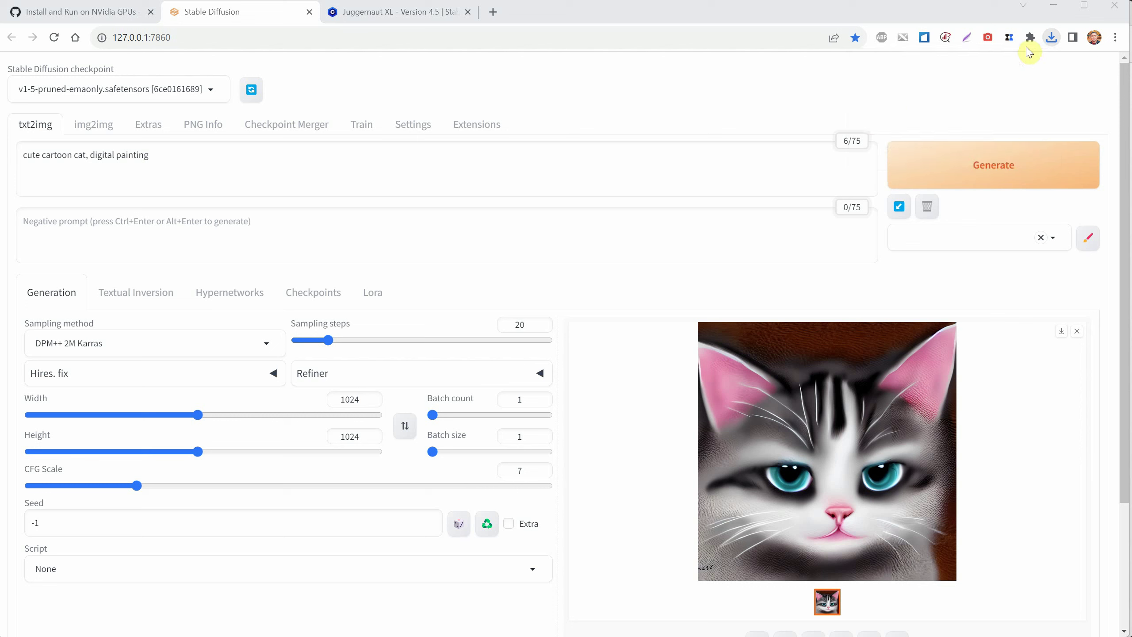
# - Refresh the checkpoint list and select juggernautXL_version45.safetensors
pyautogui.click(252, 92)
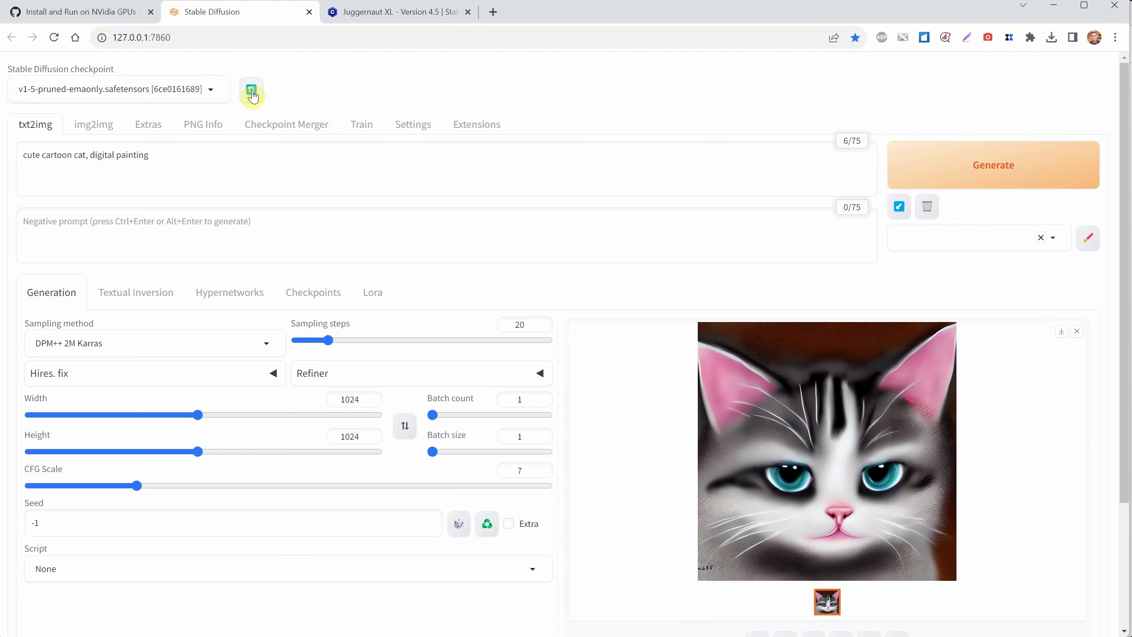
pyautogui.click(212, 93)
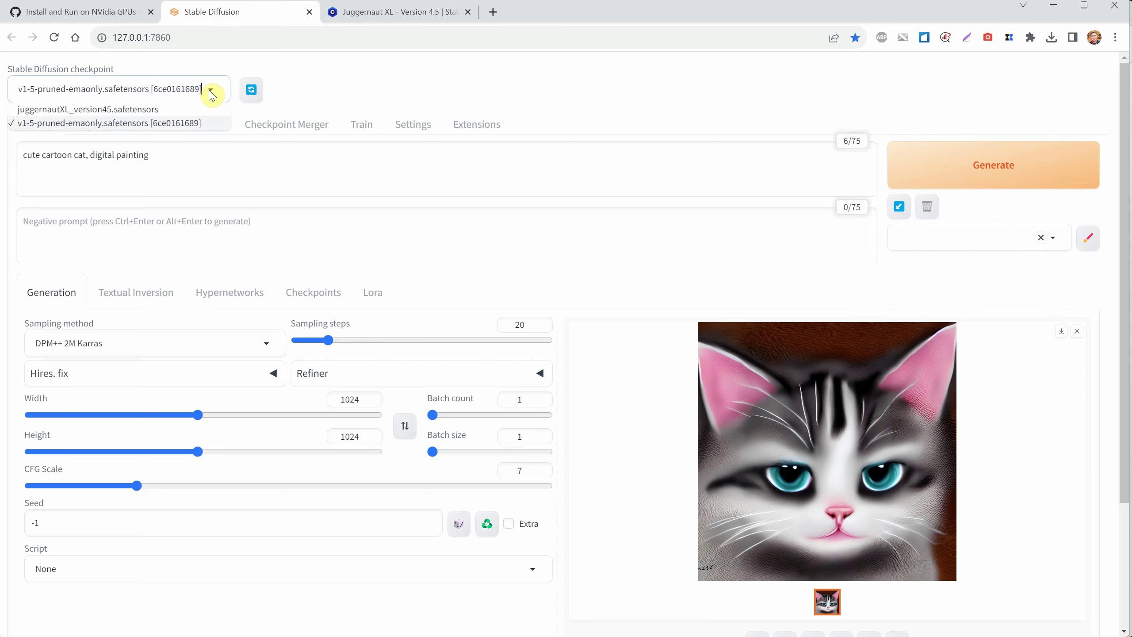
pyautogui.click(101, 110)
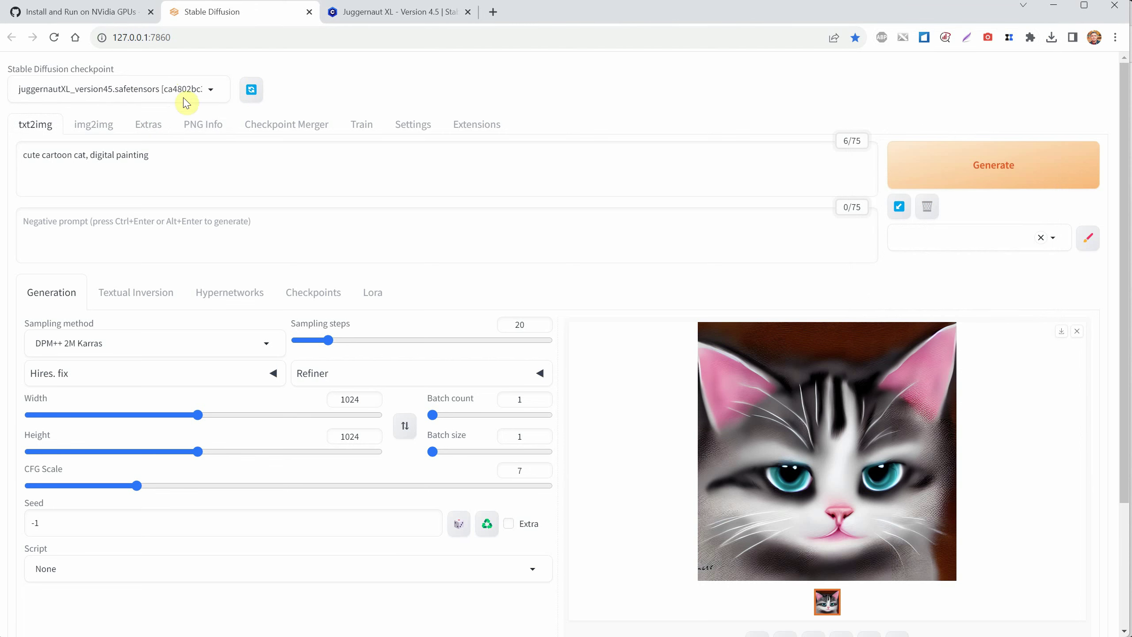
# - Generate the 1024×1024 cartoon kitten with Juggernaut XL and view it enlarged
pyautogui.click(927, 176)
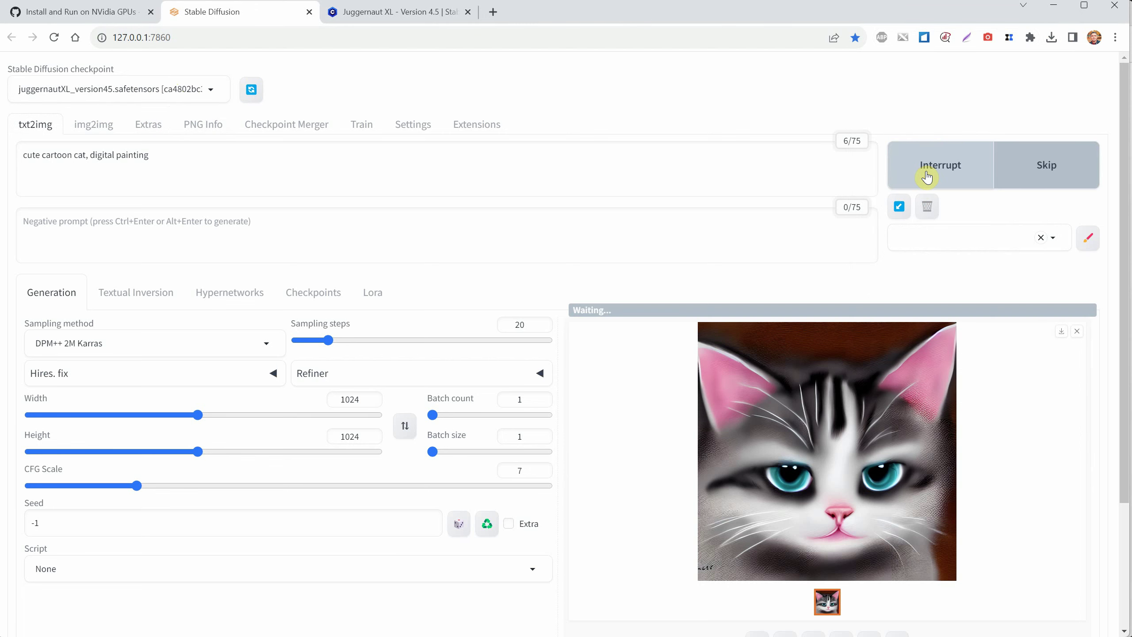
pyautogui.scroll(-1, 801, 245)
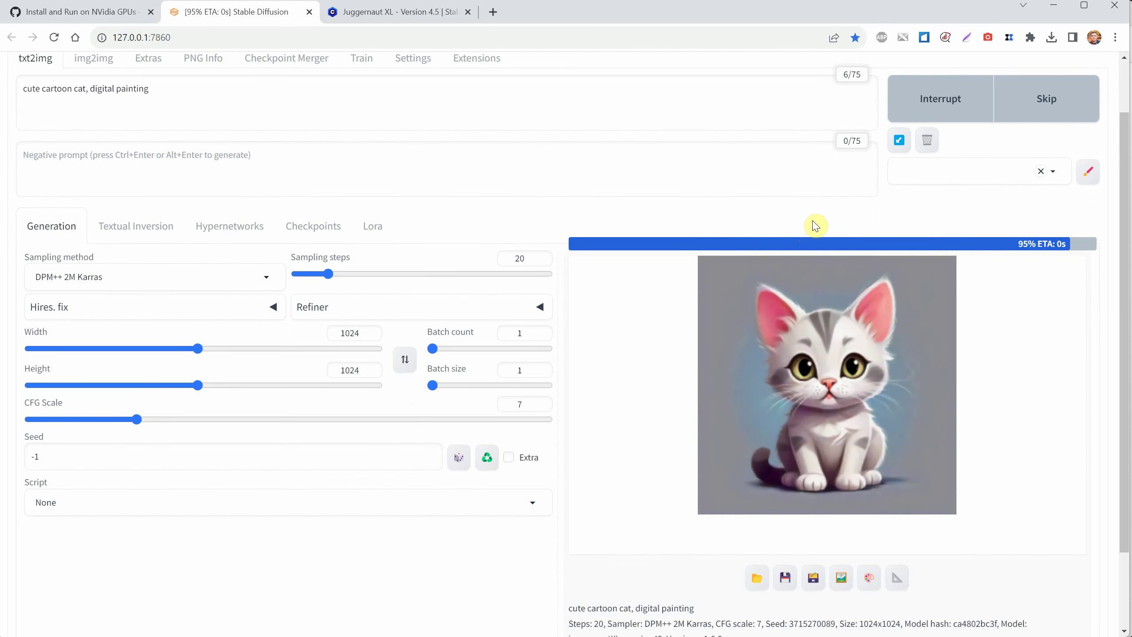
pyautogui.scroll(-2, 811, 231)
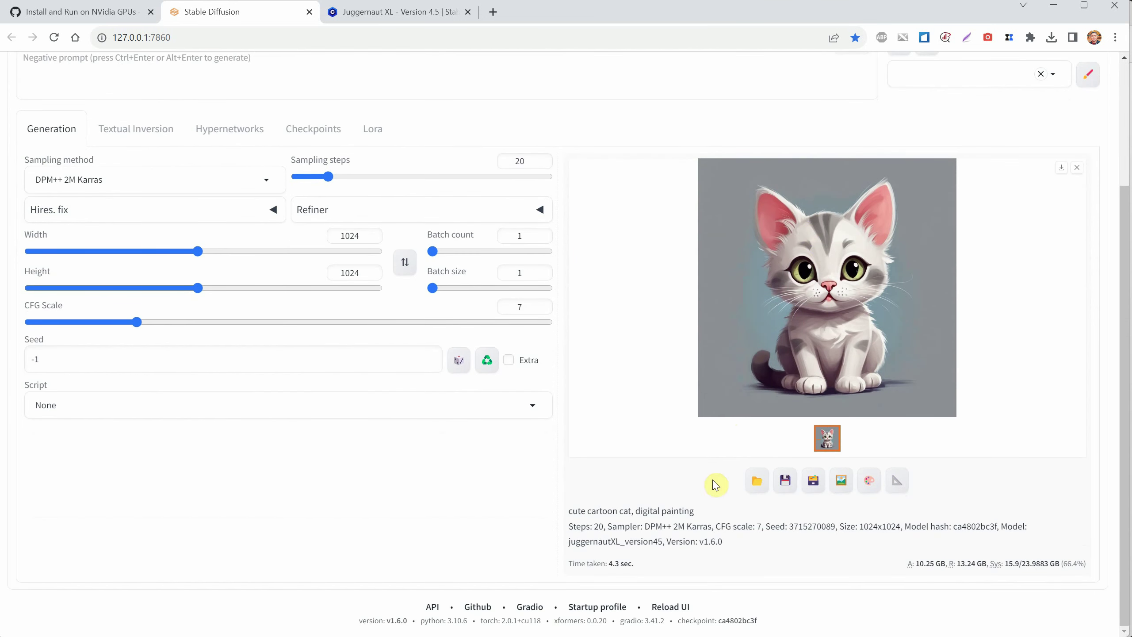
pyautogui.moveTo(608, 563); pyautogui.dragTo(669, 561)
pyautogui.click(675, 562)
pyautogui.click(805, 304)
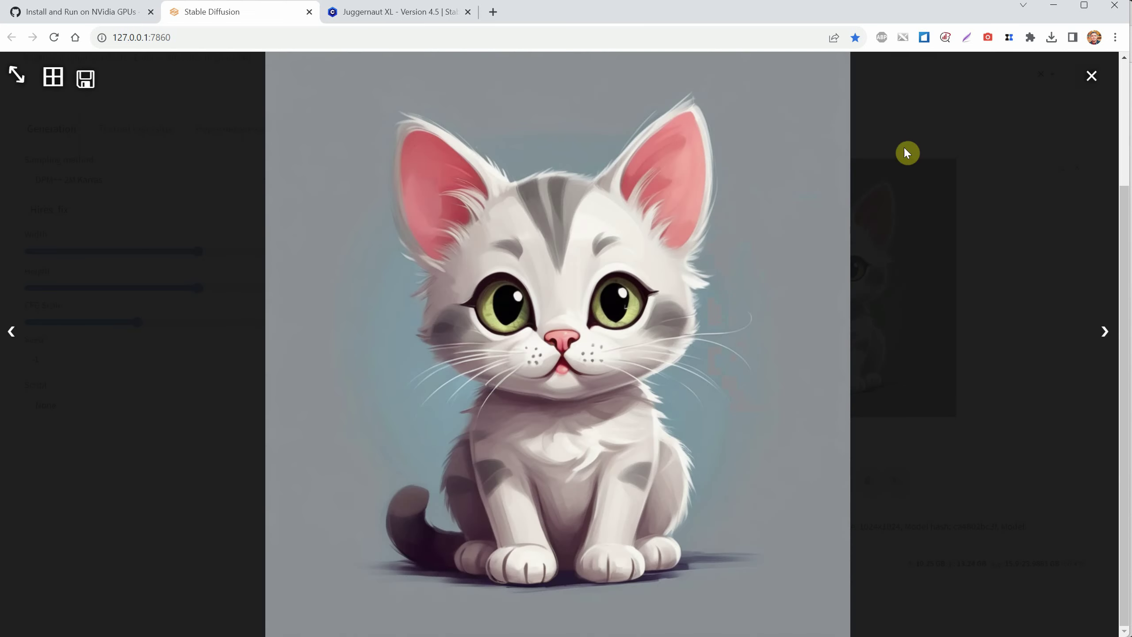
pyautogui.click(1086, 87)
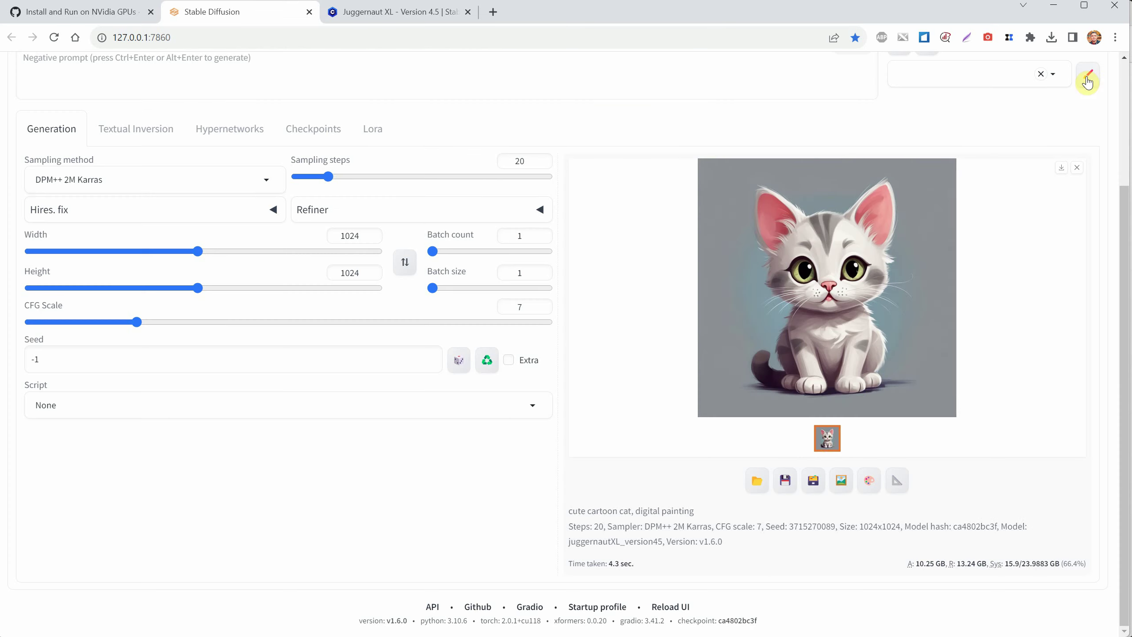
# - Browse to outputs\txt2img-images\2023-09-20 and preview the newest cat image, 00011
pyautogui.click(759, 487)
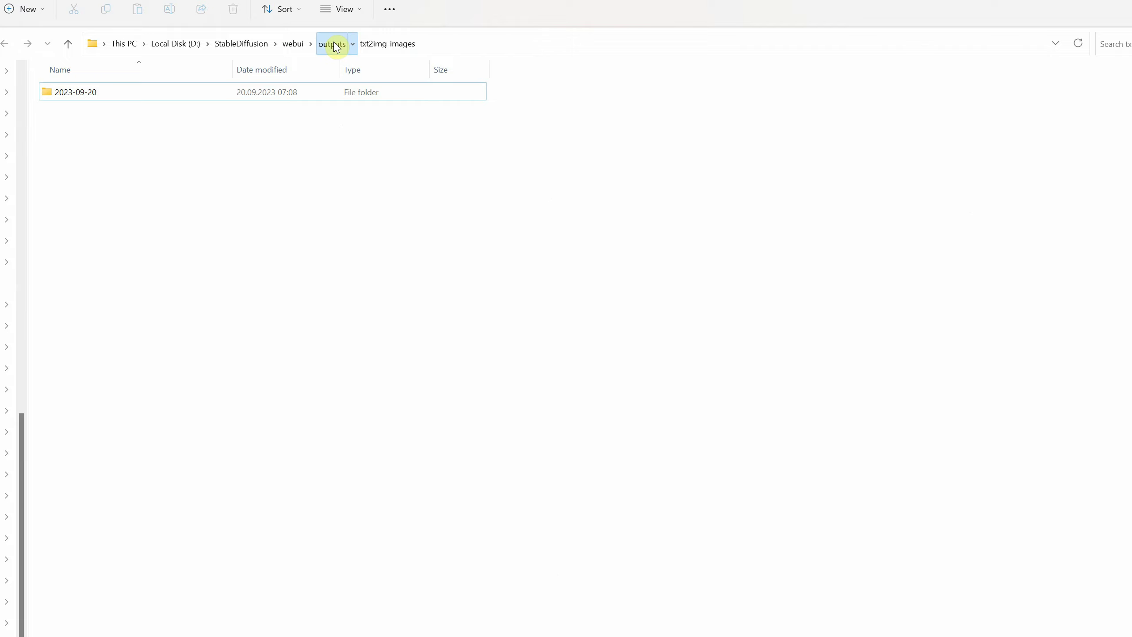
pyautogui.click(332, 43)
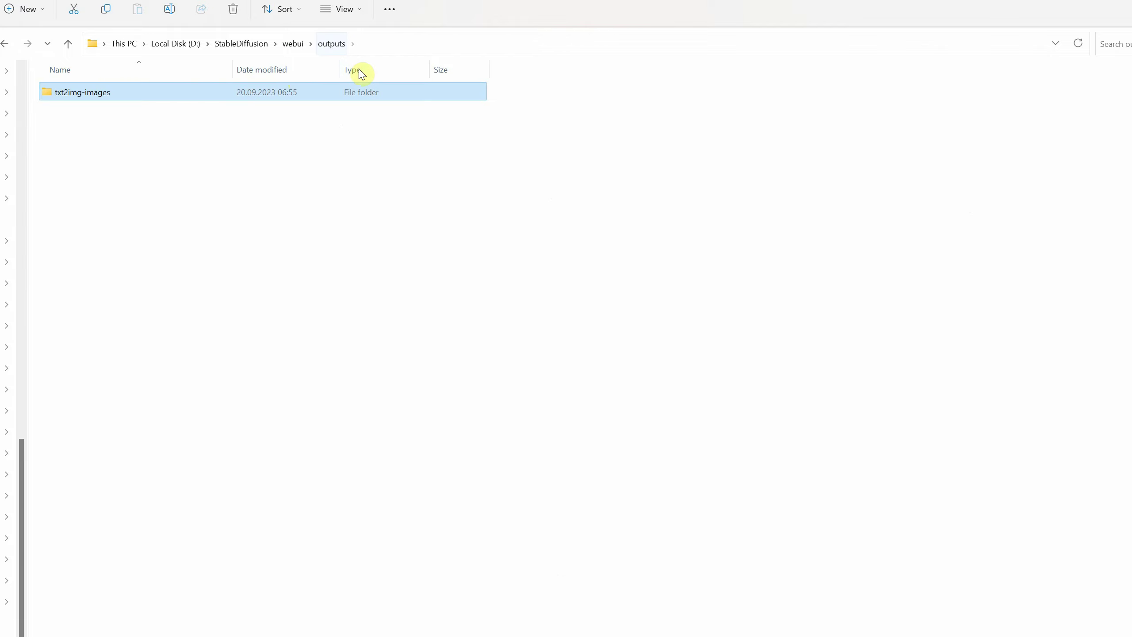
pyautogui.doubleClick(84, 96)
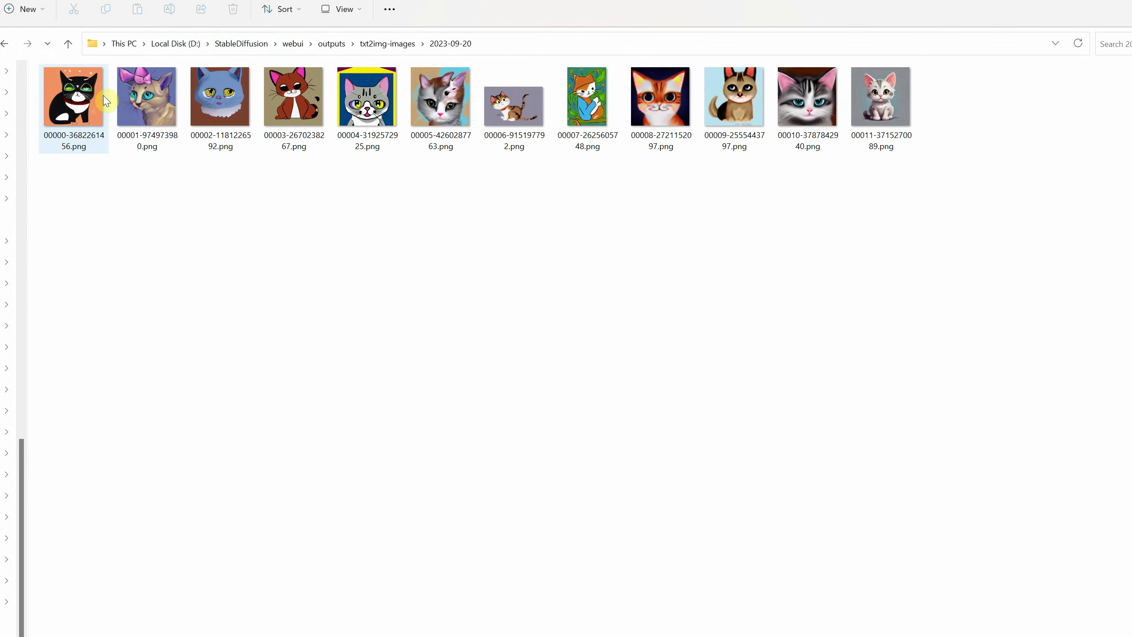
pyautogui.doubleClick(872, 109)
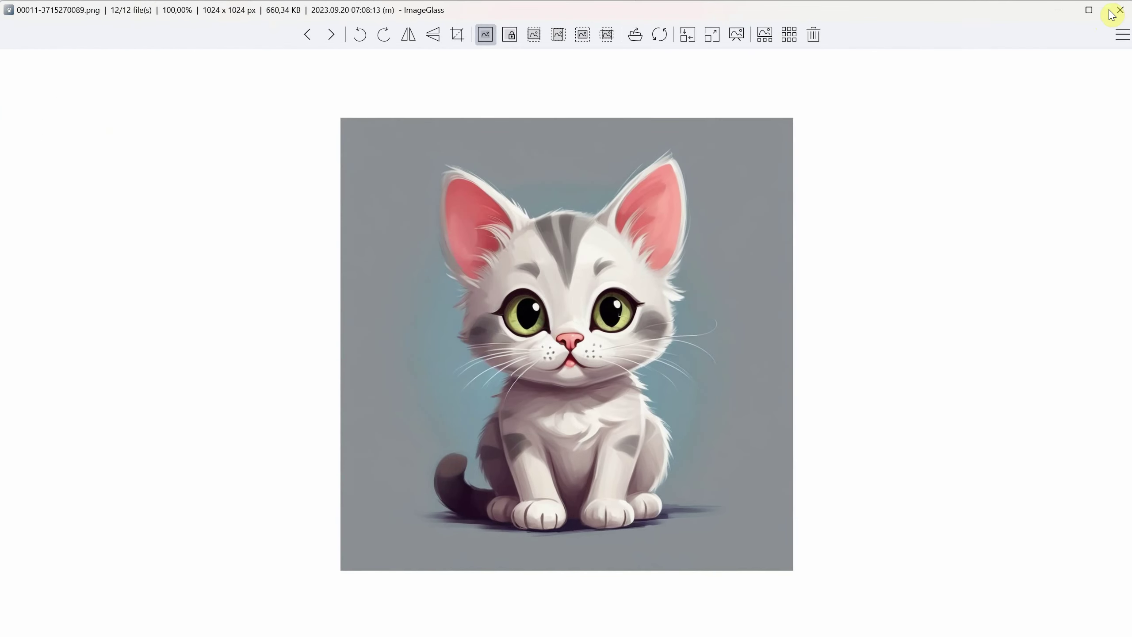
pyautogui.click(1118, 11)
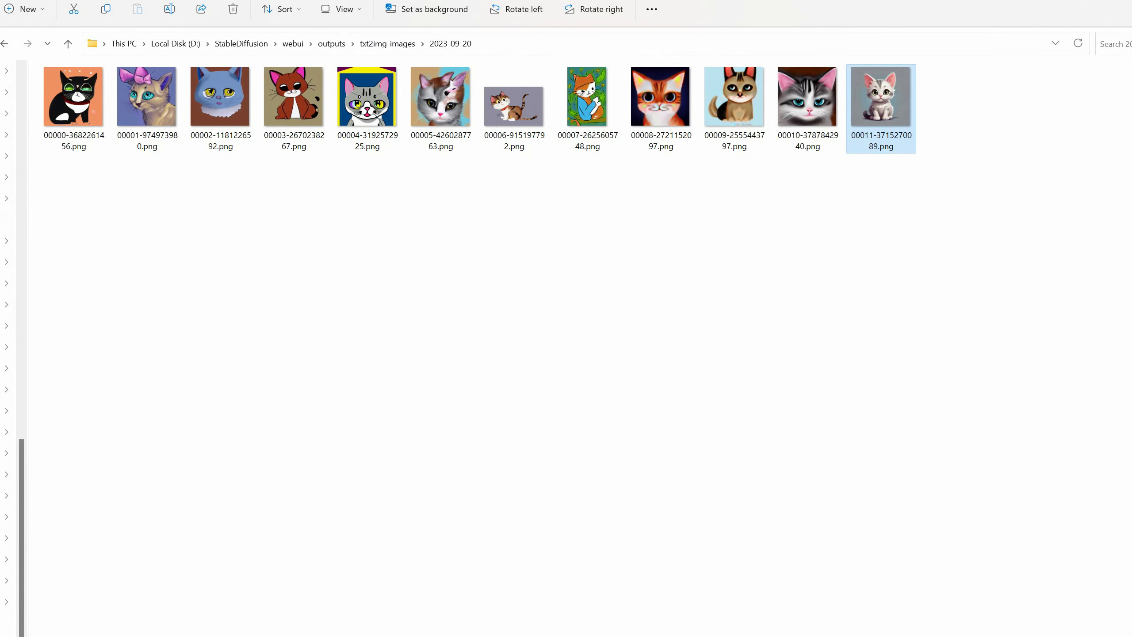
# - Replace the prompt with 'portrait of a woman in the winter, closeup, beautiful eyes'; negative 'painting, fake, ugly'
pyautogui.click(894, 134)
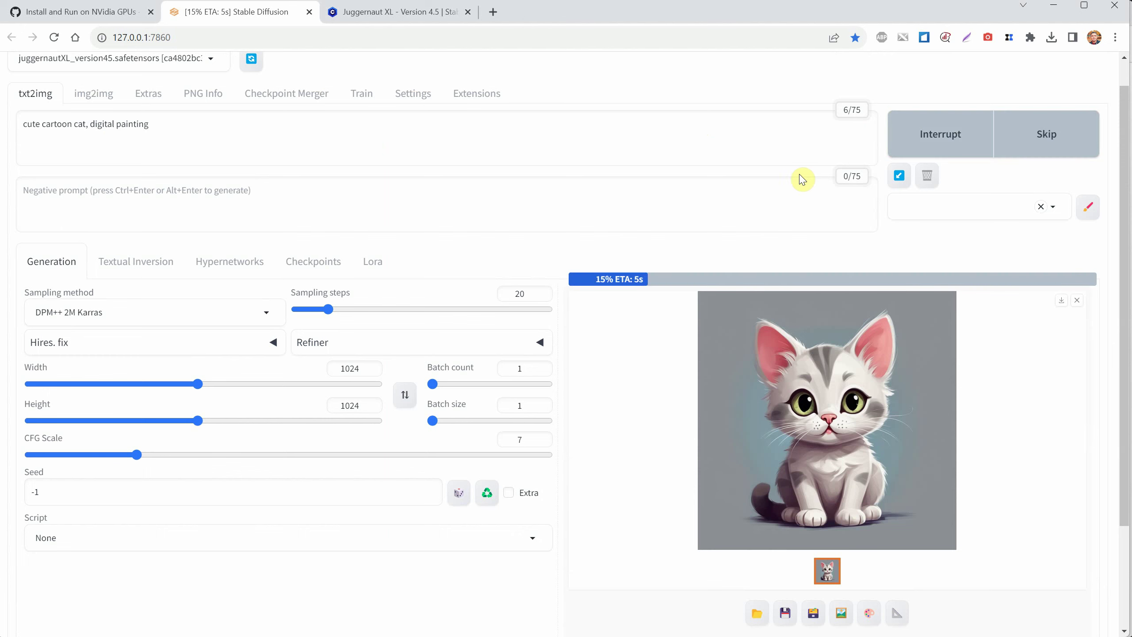
pyautogui.tripleClick(273, 130)
pyautogui.write('portrait of a woman in the winter, clo')
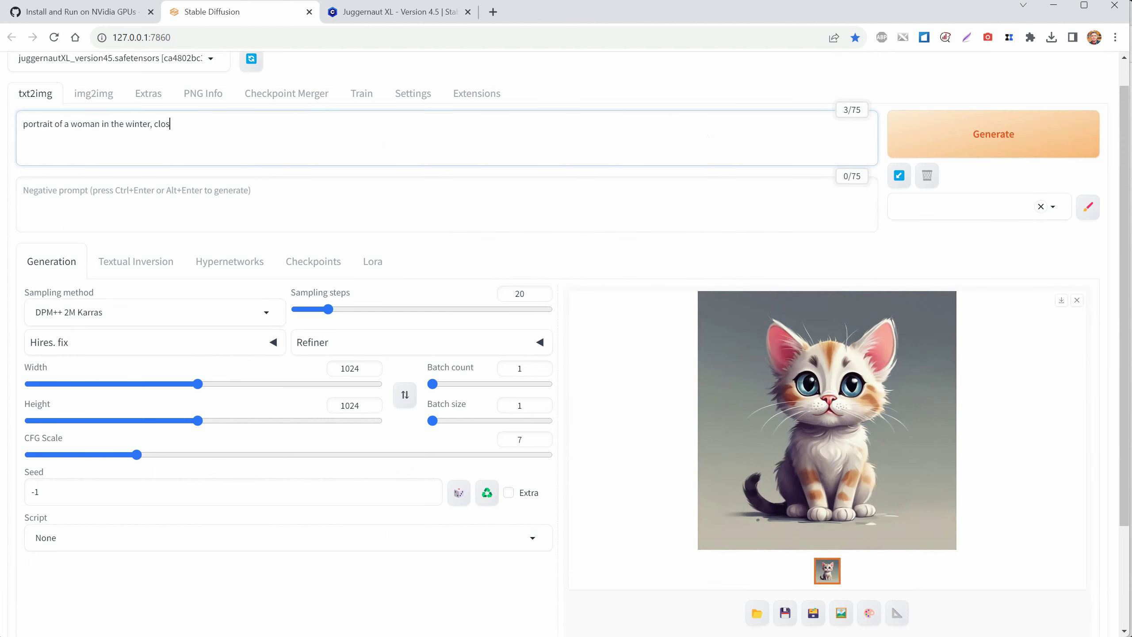
pyautogui.write('s')
pyautogui.click(121, 211)
pyautogui.write('painting, fake, ugly')
# - Generate the winter woman portrait and view it enlarged
pyautogui.click(936, 129)
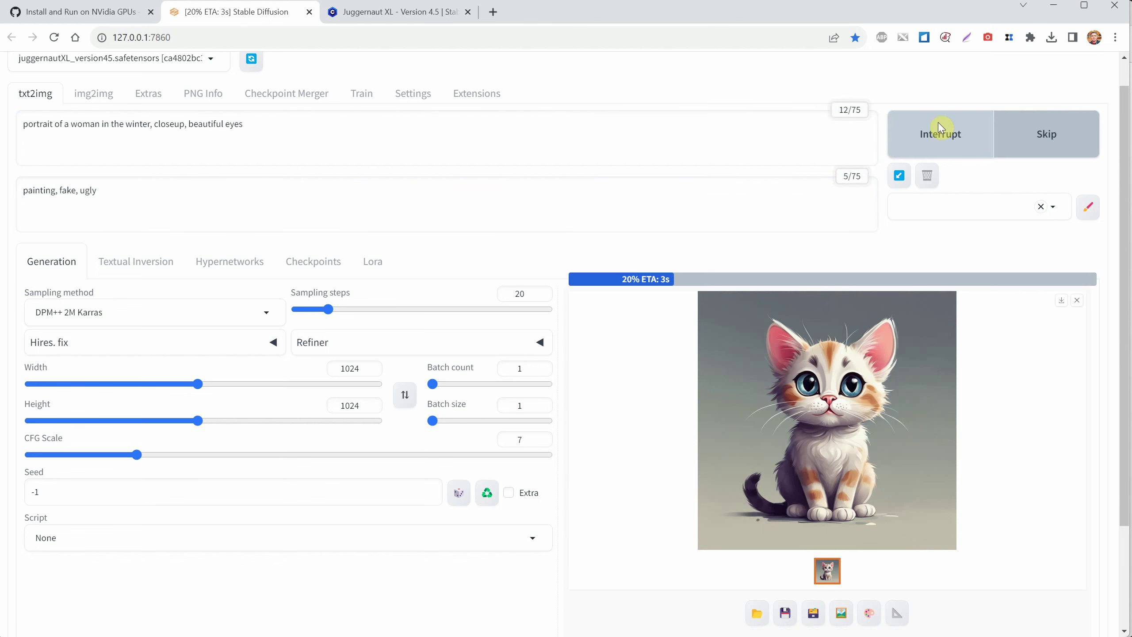
pyautogui.click(818, 355)
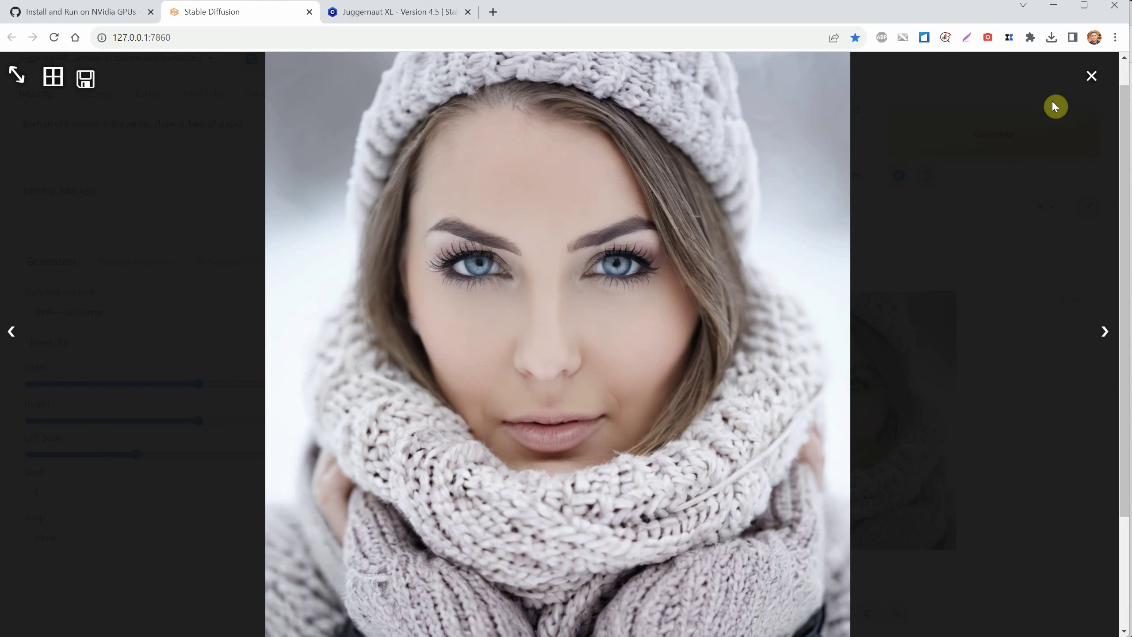
pyautogui.click(1088, 82)
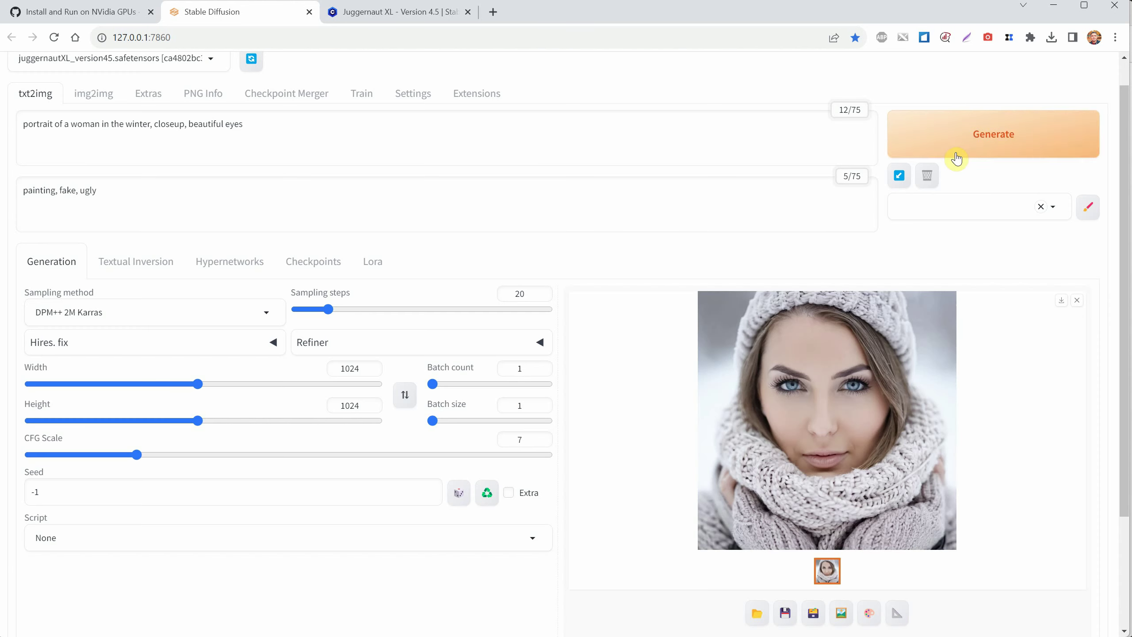
# - Generate a 2048×2048 Hires. fix portrait with R-ESRGAN 4x+ and view it enlarged
pyautogui.click(169, 346)
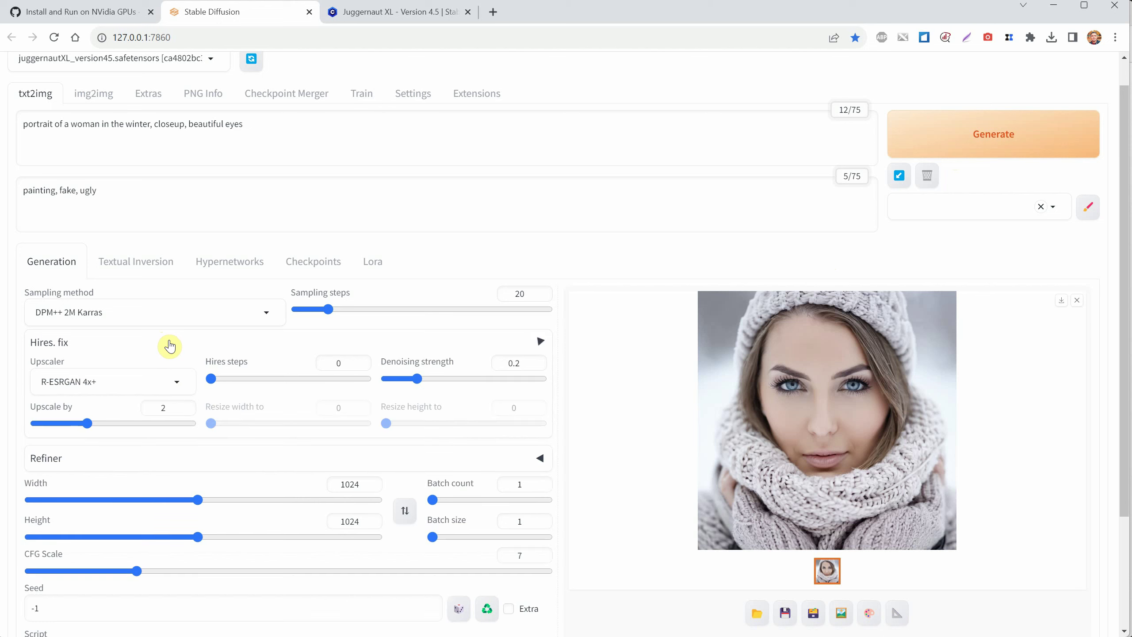
pyautogui.click(178, 382)
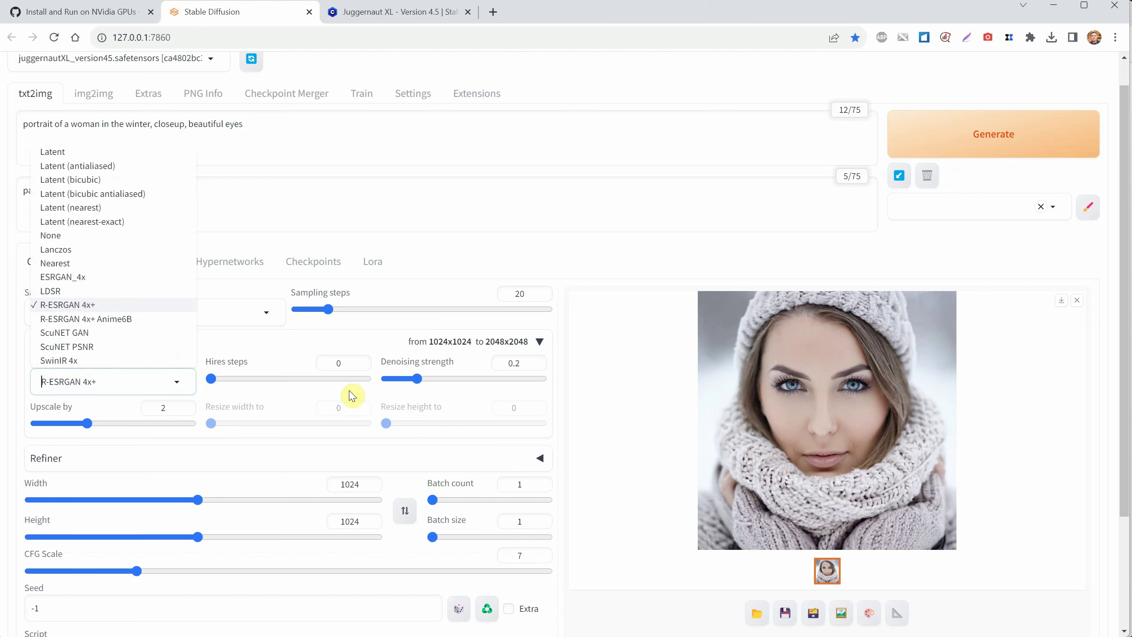
pyautogui.click(524, 363)
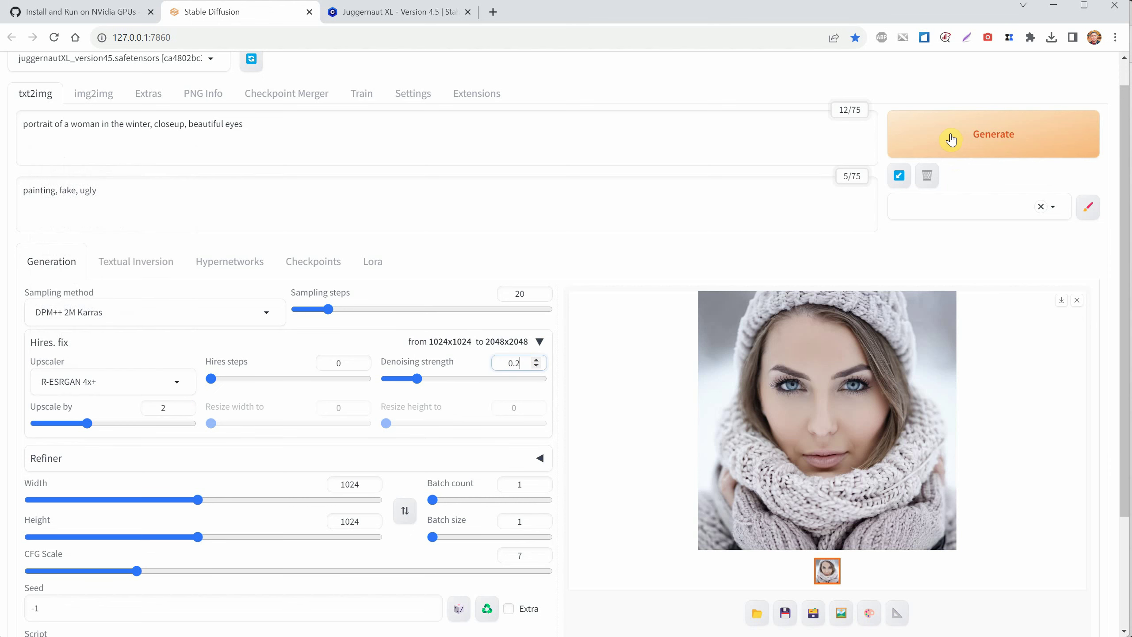
pyautogui.click(936, 139)
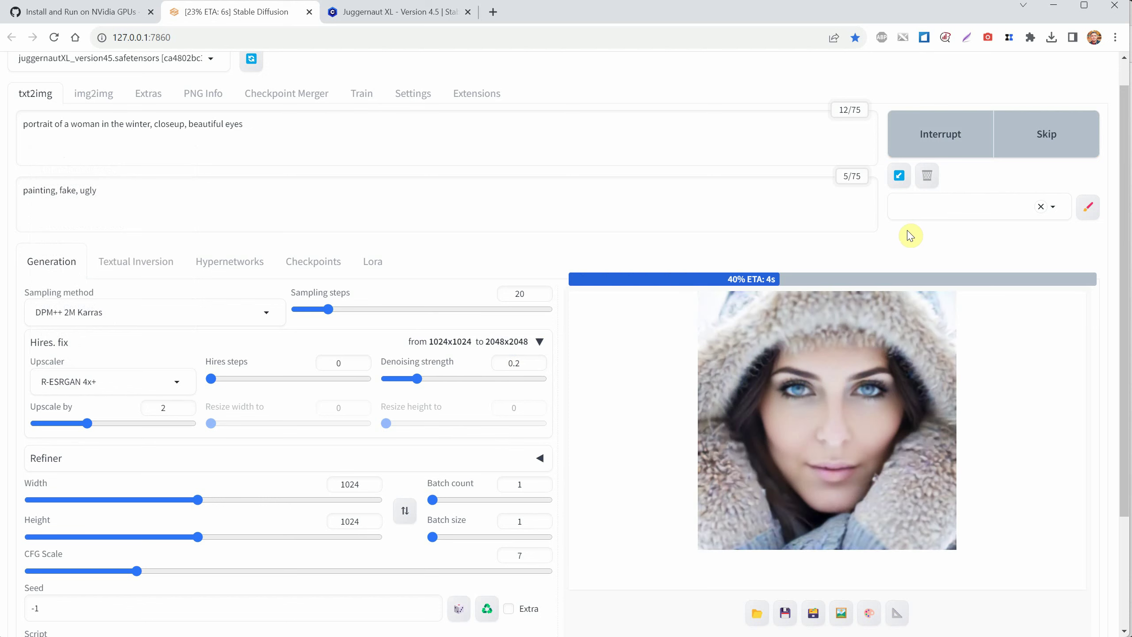
pyautogui.scroll(-3, 898, 355)
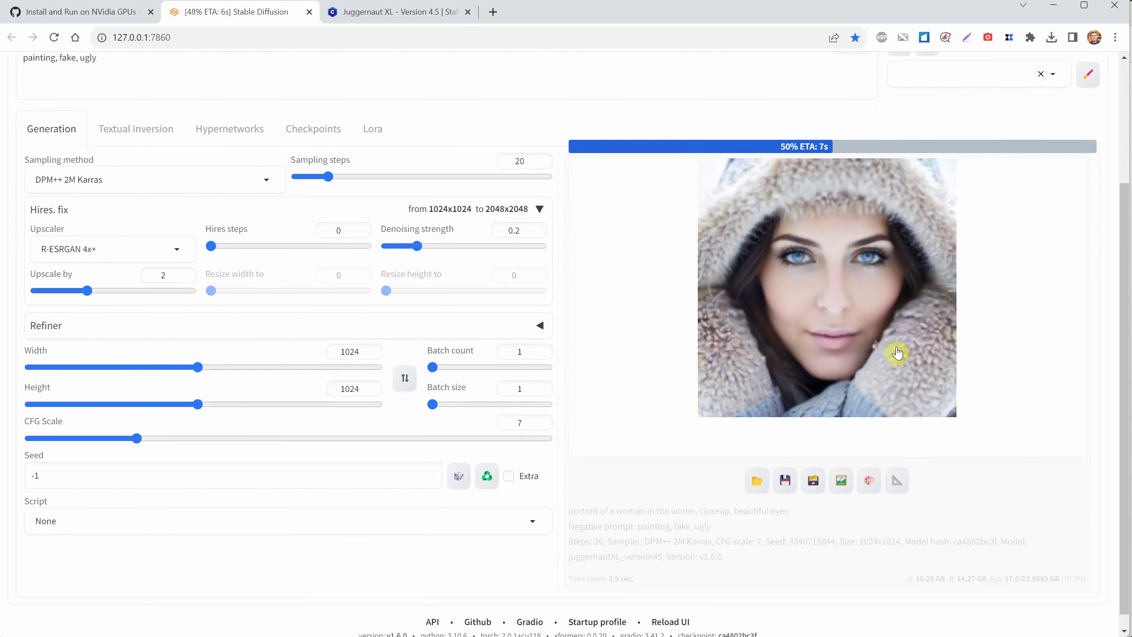
pyautogui.scroll(1, 898, 346)
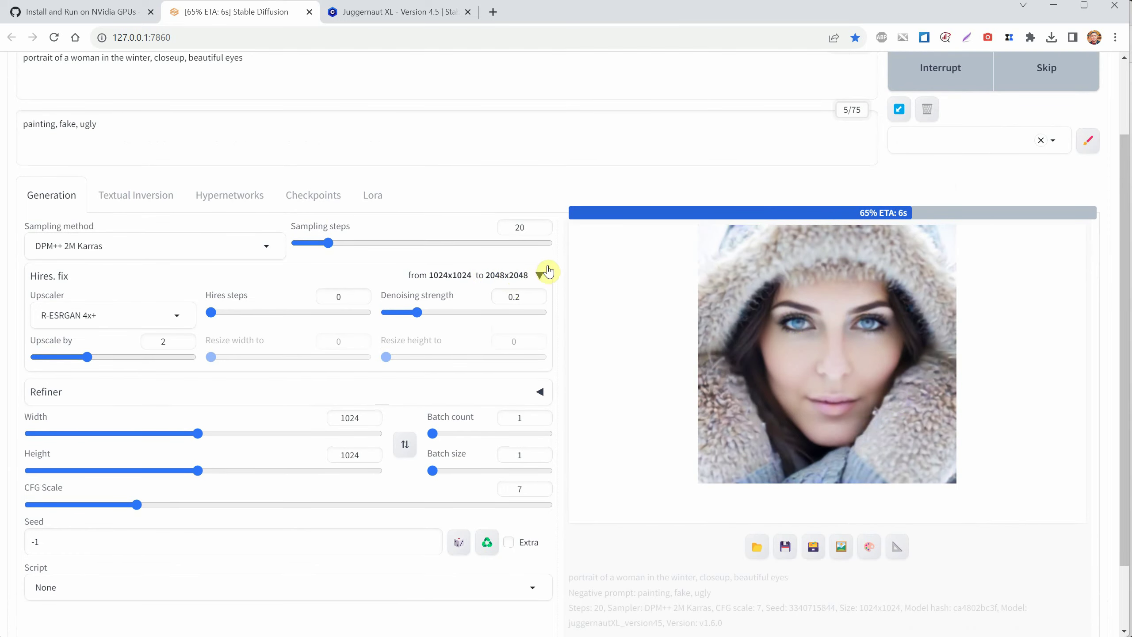
pyautogui.click(850, 276)
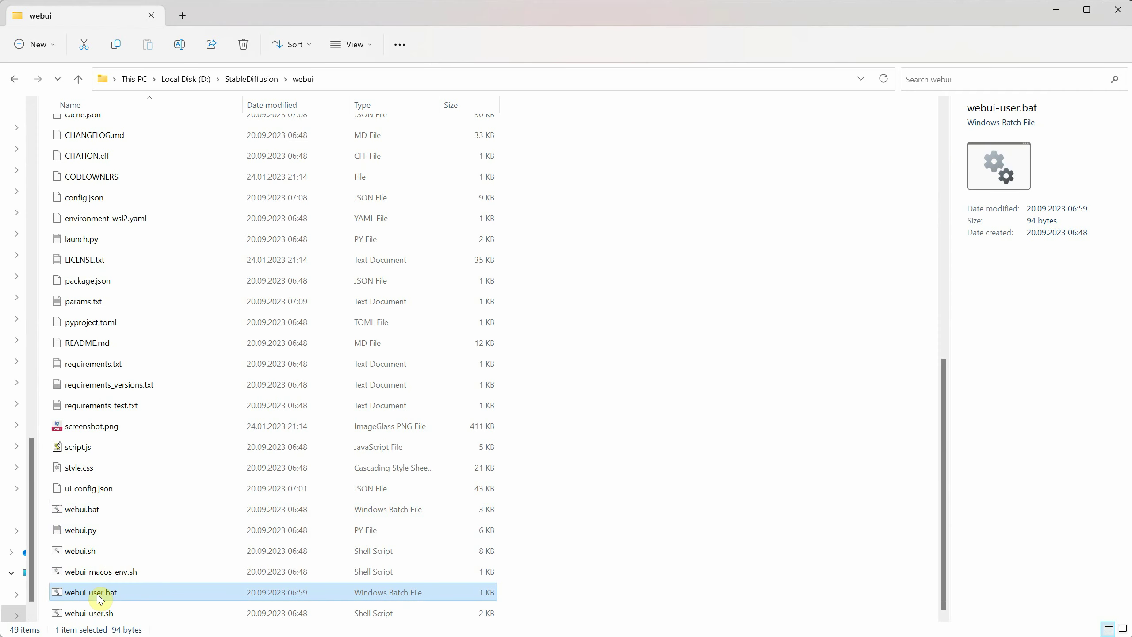
# - Create a shortcut to webui-user.bat in the webui folder
pyautogui.click(97, 596)
pyautogui.rightClick(97, 596)
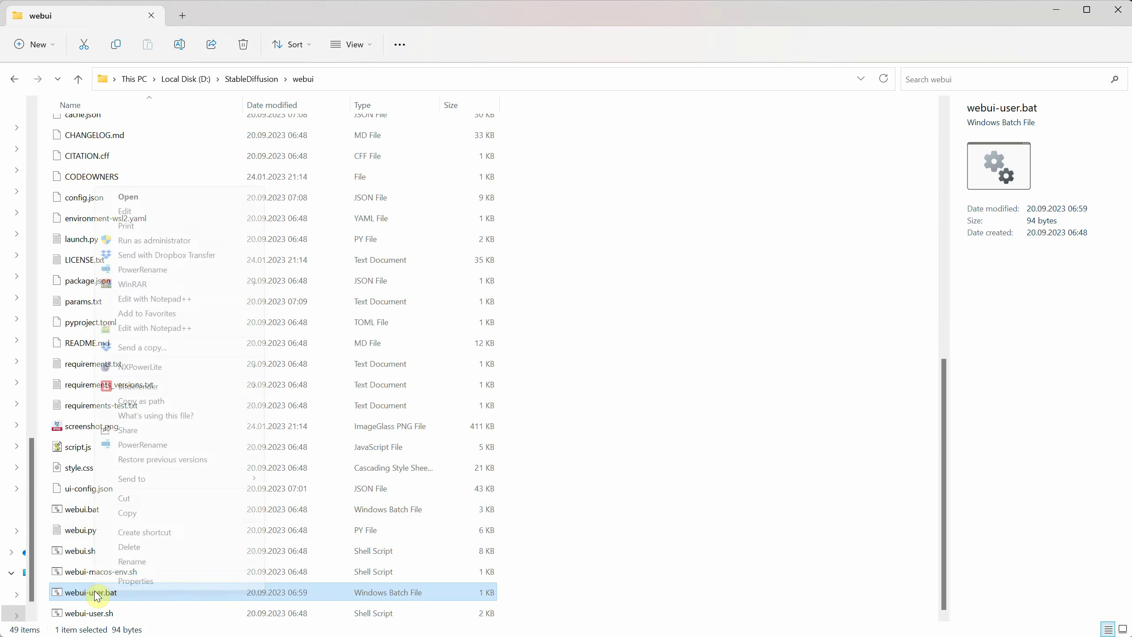
pyautogui.click(139, 525)
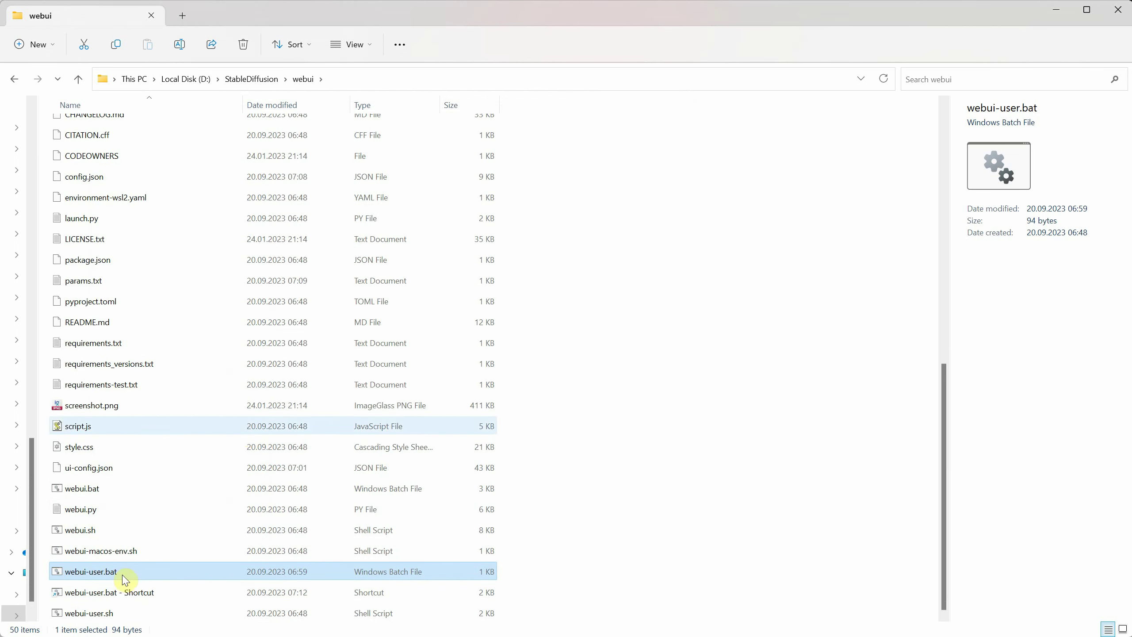
# - Rename the new shortcut to StableDiffusion
pyautogui.click(115, 597)
pyautogui.click(114, 596)
pyautogui.write('Stanl')
pyautogui.press('BackSpace')
pyautogui.press('BackSpace')
pyautogui.write('bleDiffusion')
pyautogui.press('Return')
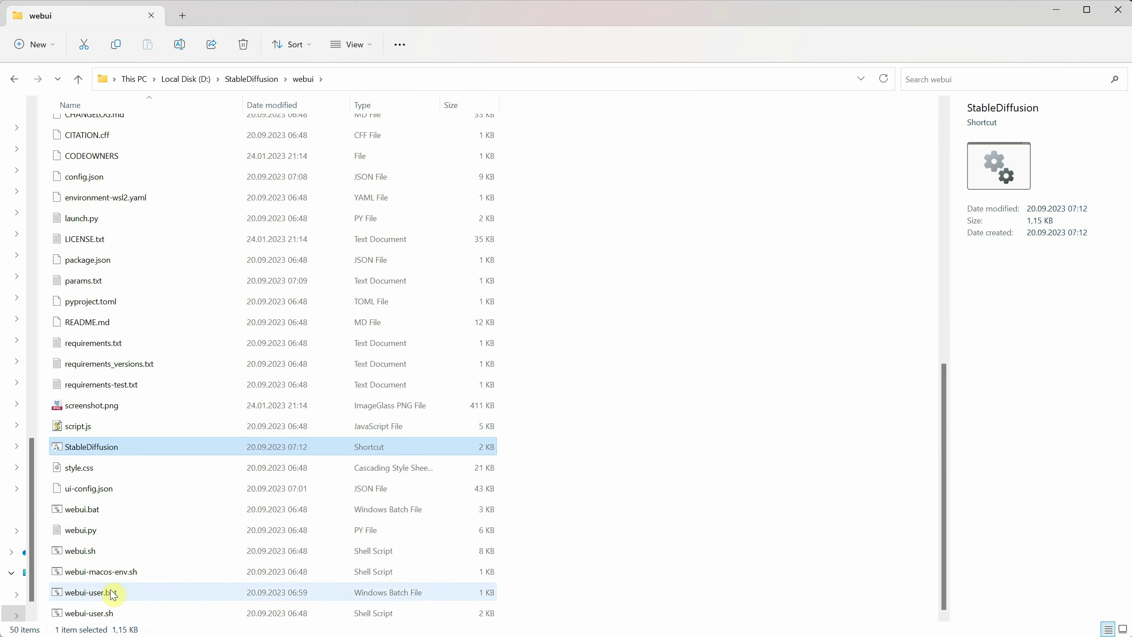
# - Apply the MSN butterfly icon from SHELL32 to the StableDiffusion shortcut, then copy the shortcut
pyautogui.rightClick(108, 452)
pyautogui.click(149, 437)
pyautogui.moveTo(187, 404); pyautogui.dragTo(224, 223)
pyautogui.click(273, 459)
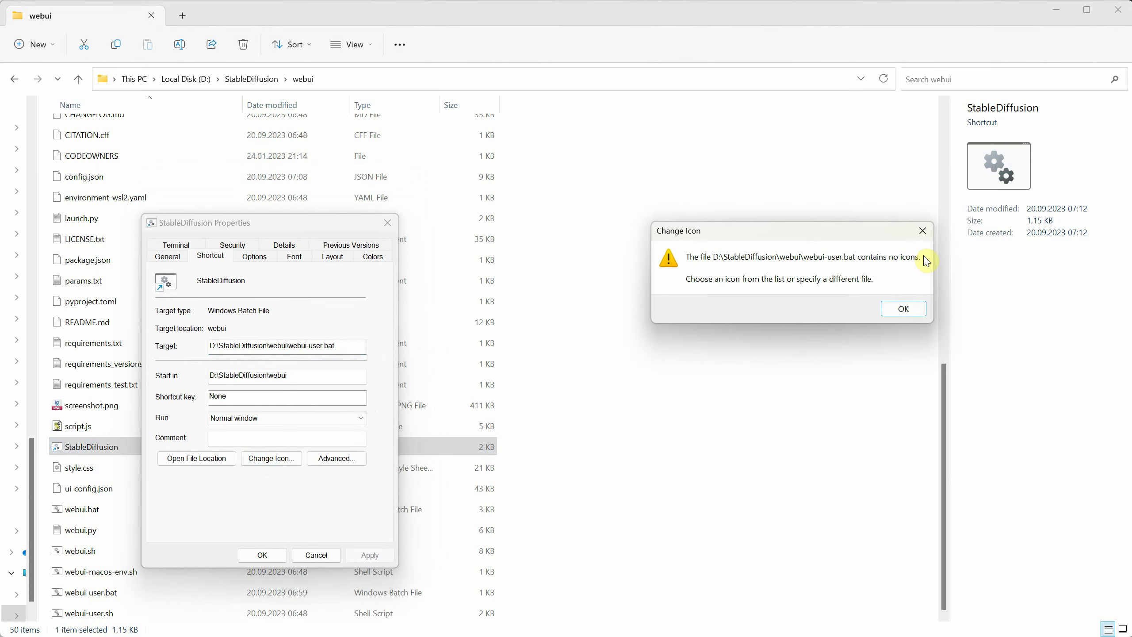
pyautogui.click(902, 309)
pyautogui.click(274, 460)
pyautogui.click(250, 411)
pyautogui.click(291, 490)
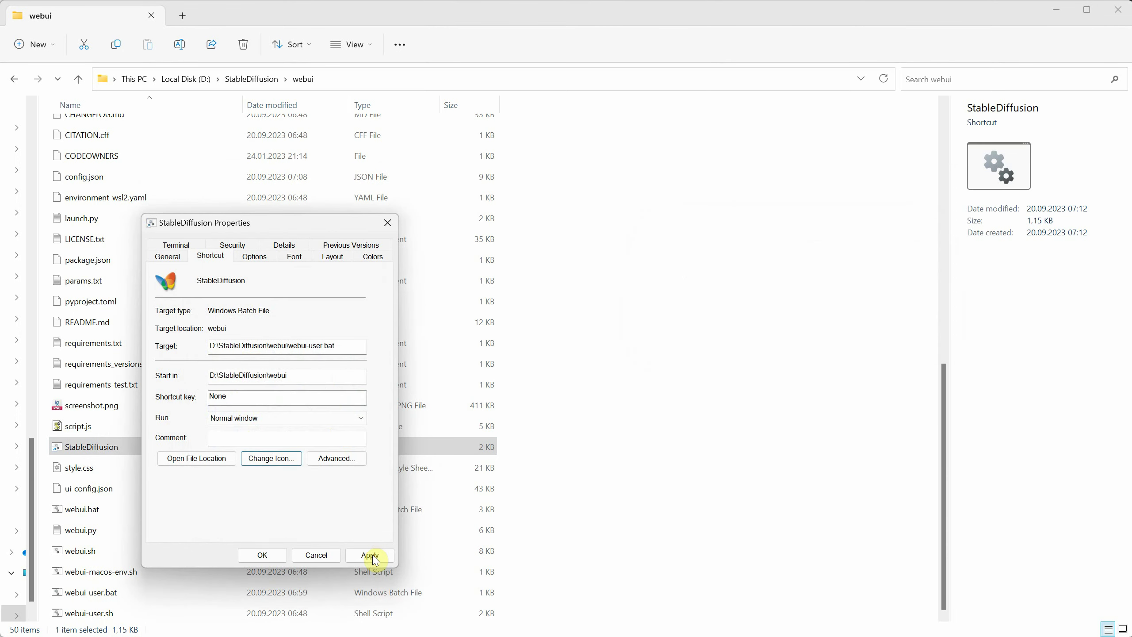
pyautogui.click(370, 555)
pyautogui.click(262, 555)
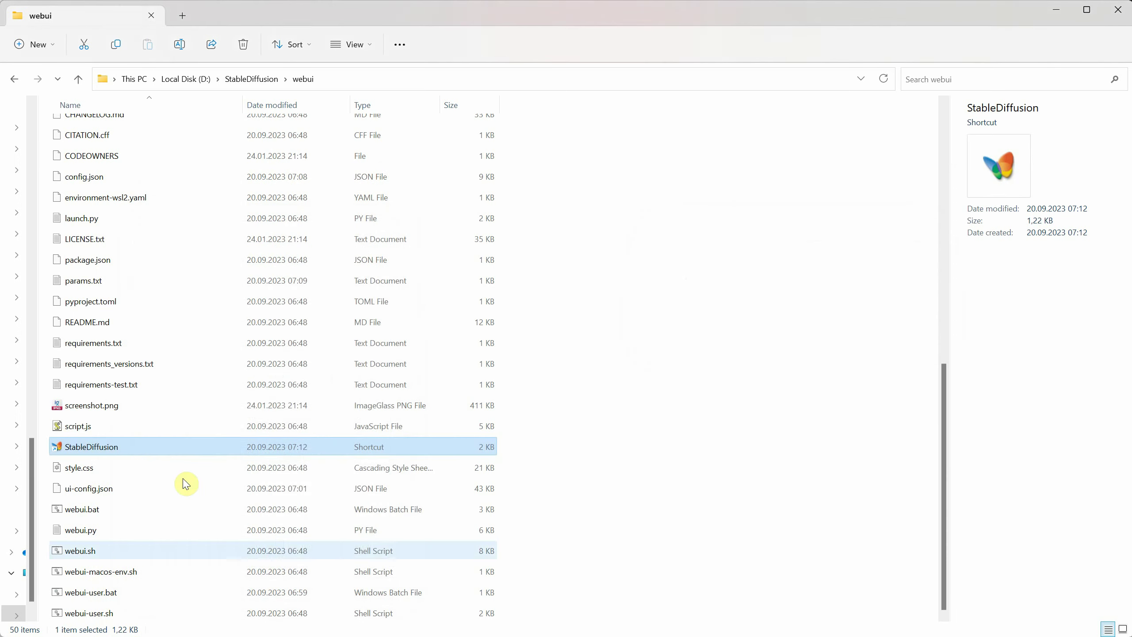
pyautogui.rightClick(104, 450)
pyautogui.click(149, 377)
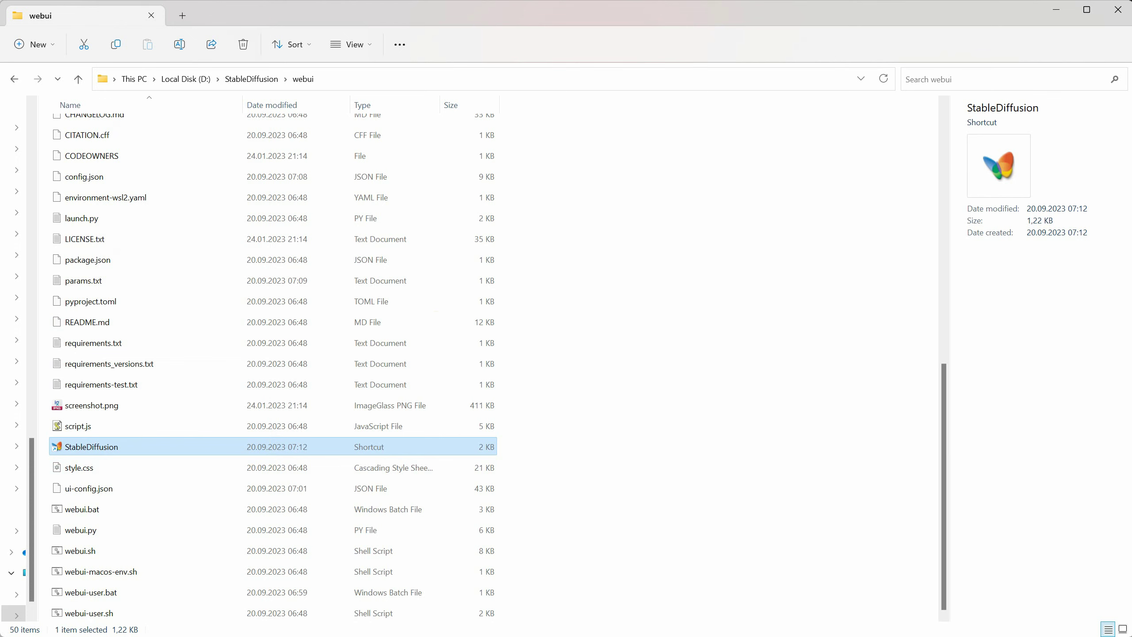
# - Launch the web UI from the StableDiffusion shortcut and check the console shows v1.6.0 and Python 3.10.6
pyautogui.doubleClick(111, 450)
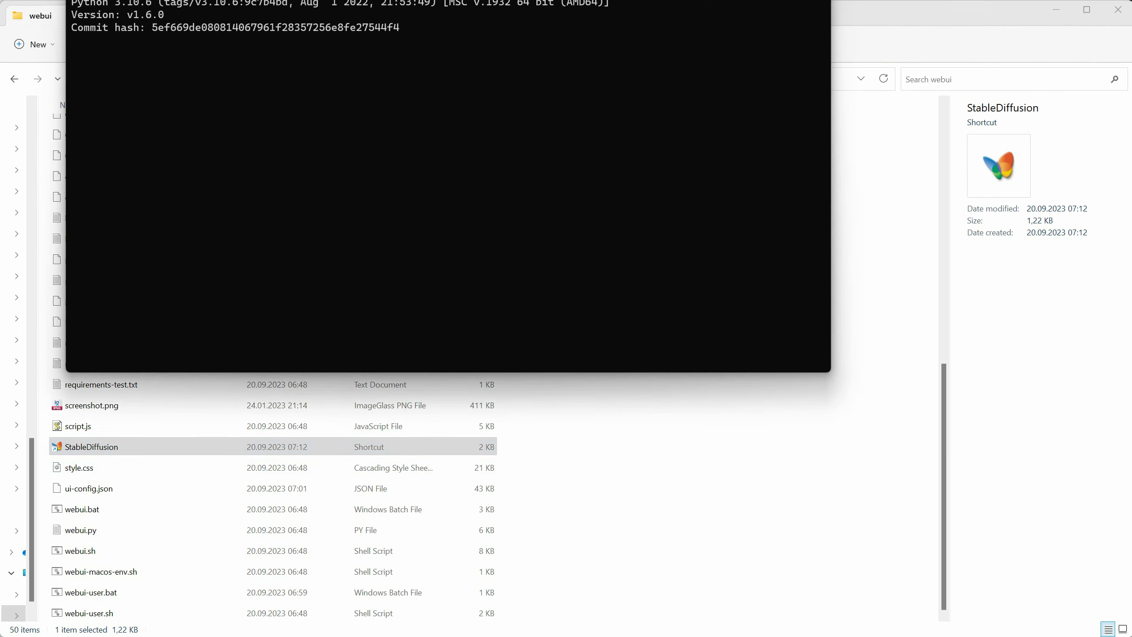
pyautogui.moveTo(479, 1); pyautogui.dragTo(514, 79)
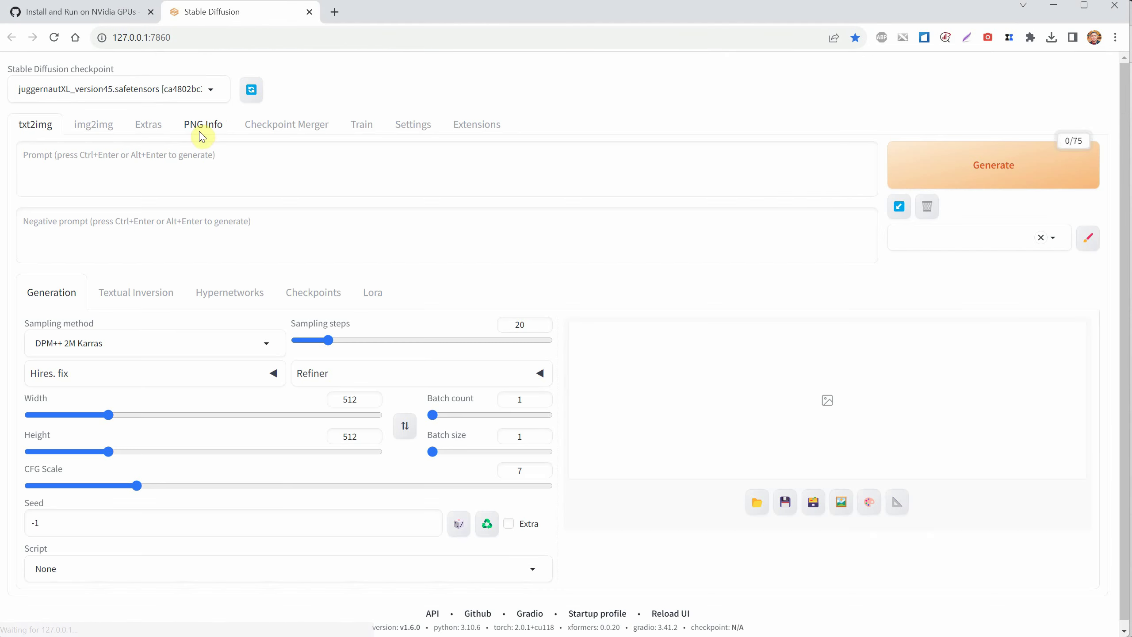
pyautogui.hotkey('alt', 'Tab')
pyautogui.moveTo(208, 129); pyautogui.dragTo(149, 115)
pyautogui.click(292, 129)
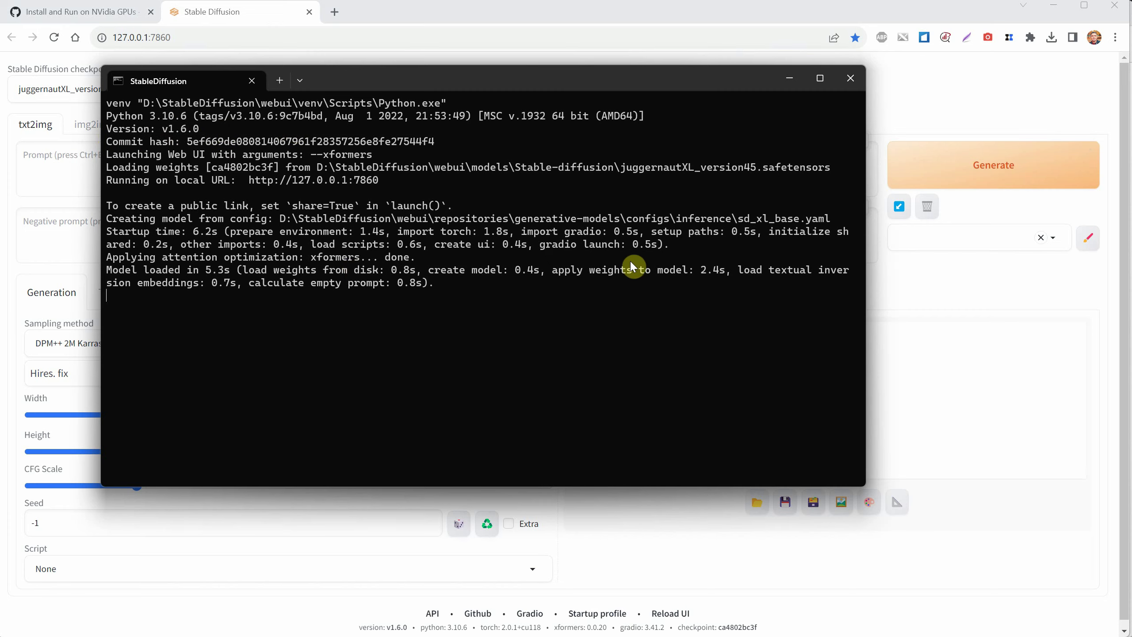